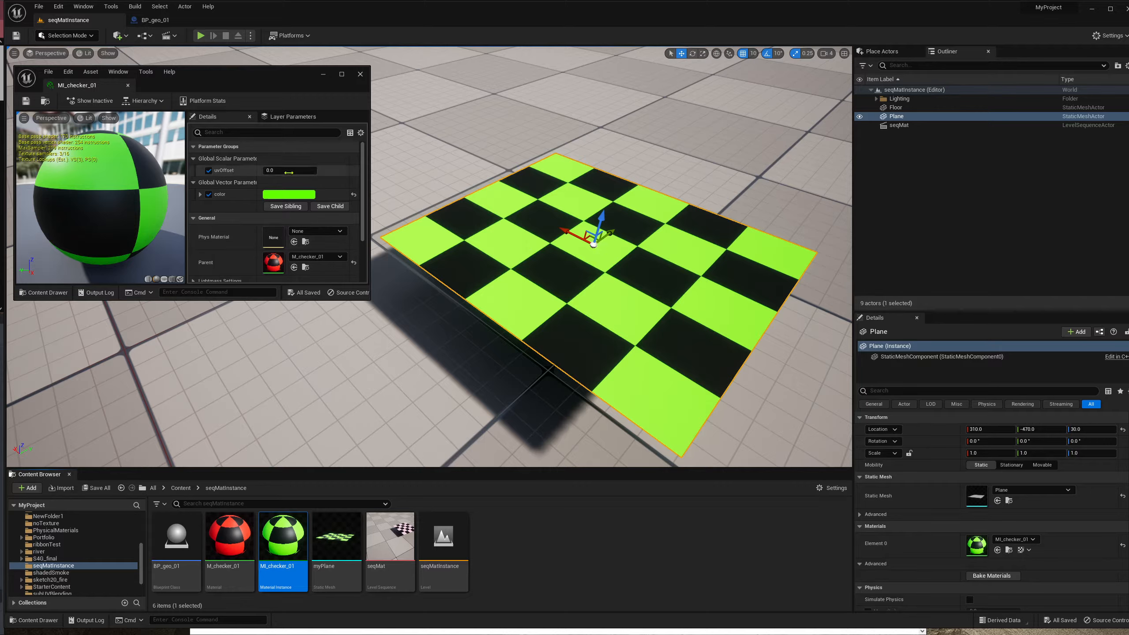
# - Try a different uvOffset value in the MI_checker_01 material instance and set it back to 0
pyautogui.moveTo(287, 171)
pyautogui.mouseDown()
pyautogui.moveTo(267, 171)
pyautogui.moveTo(405, 171)
pyautogui.moveTo(290, 171)
pyautogui.mouseUp()
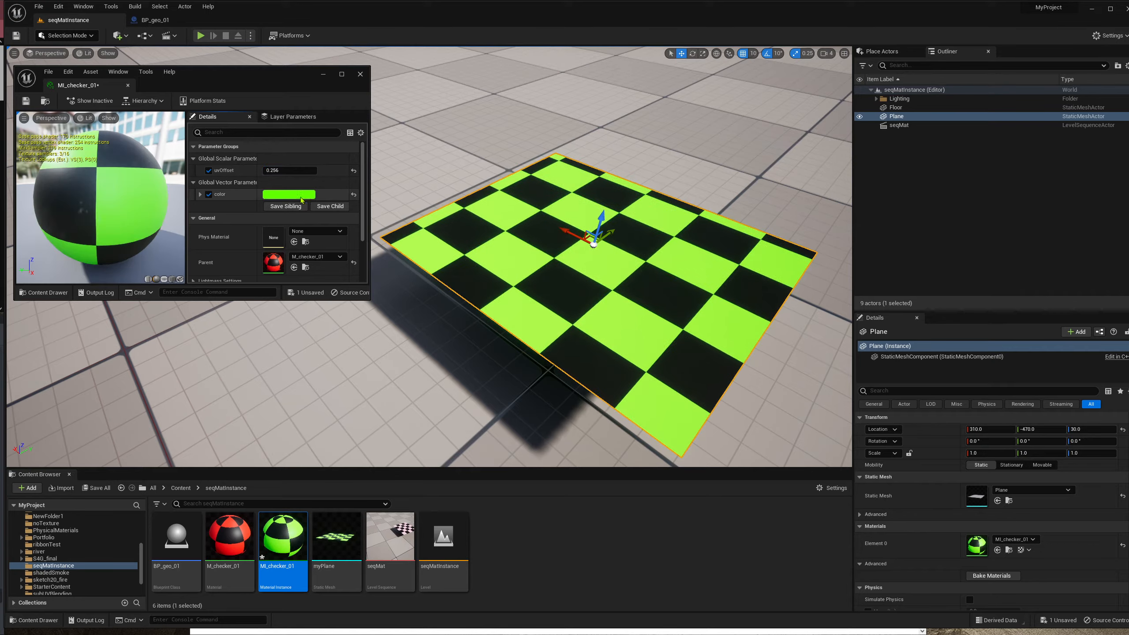
pyautogui.click(290, 171)
pyautogui.write('0')
pyautogui.press('Return')
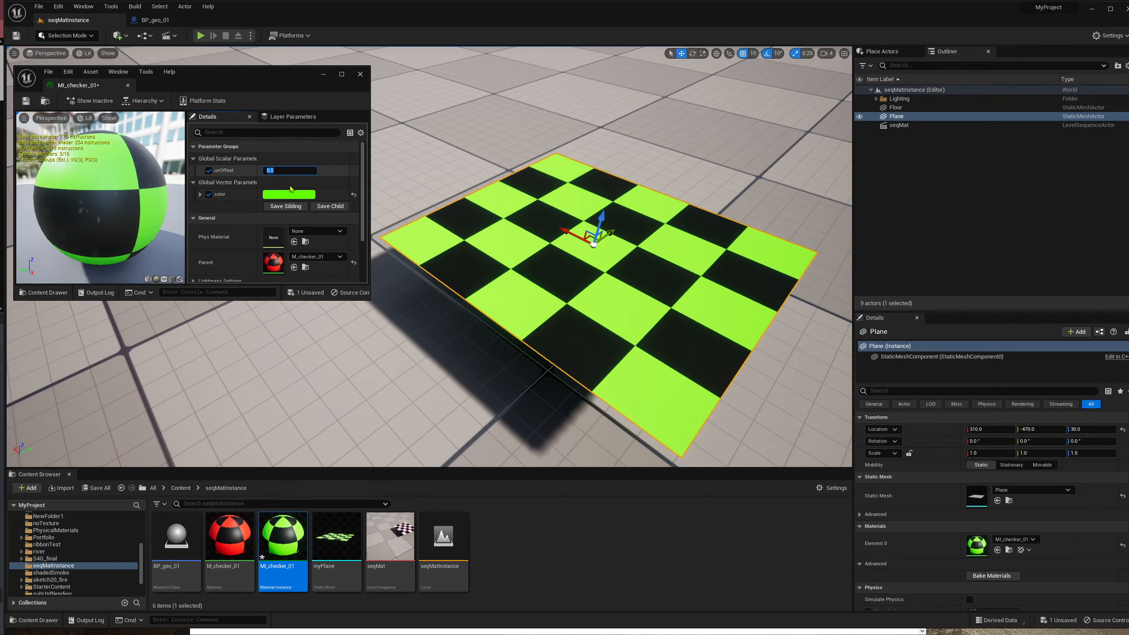
# - Try an orange color for the material instance's color parameter and cancel the change
pyautogui.click(291, 194)
pyautogui.click(385, 279)
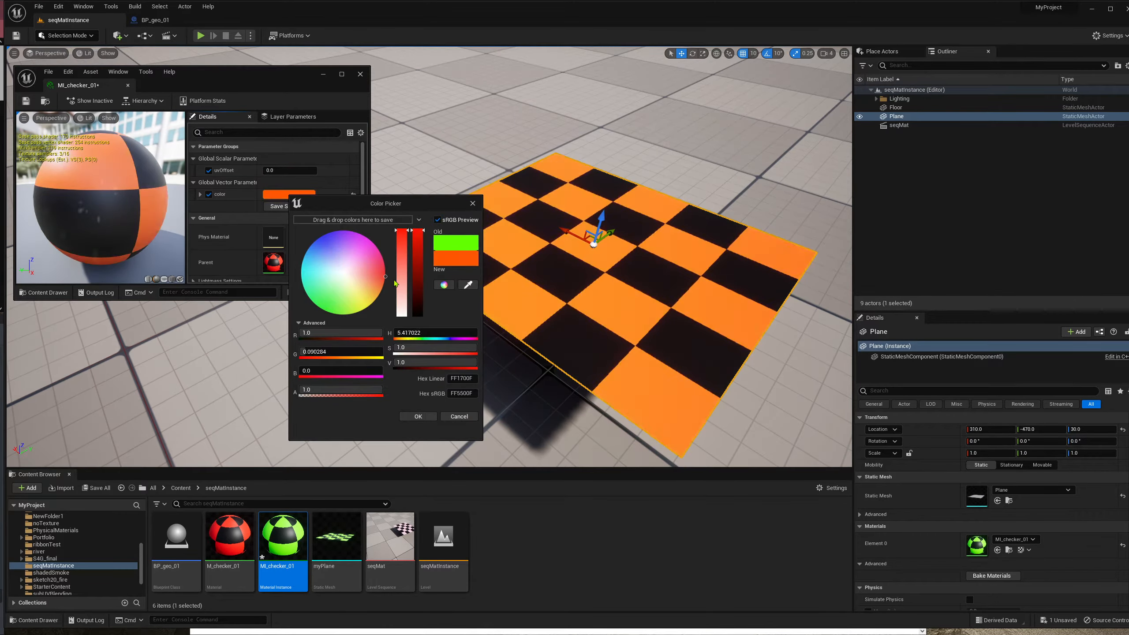
pyautogui.click(449, 414)
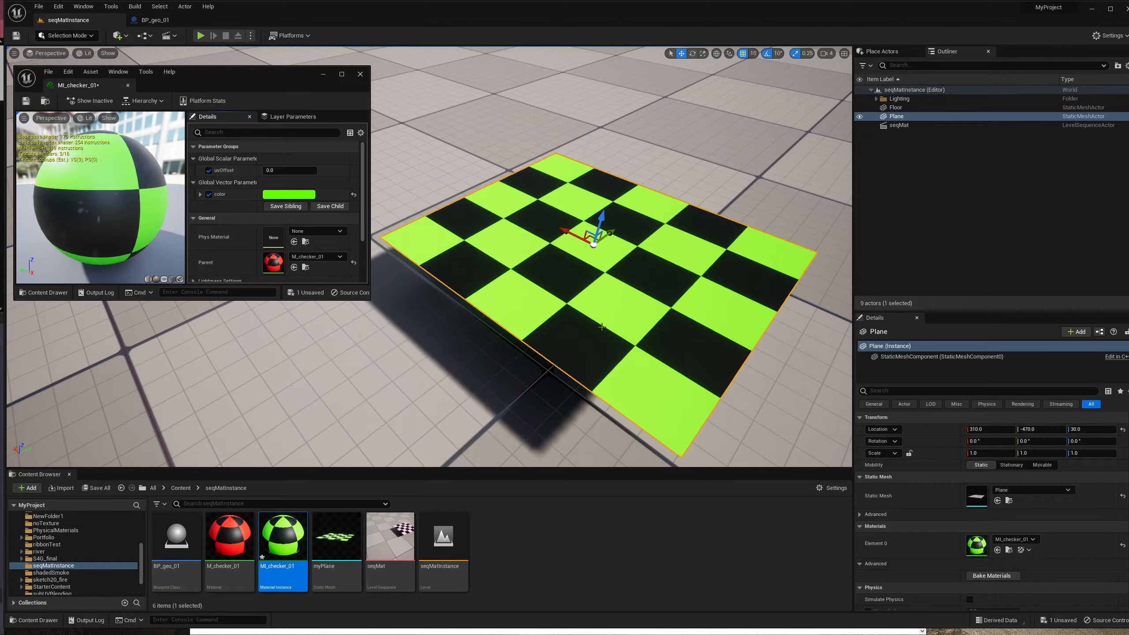
# - Open the seqMat level sequence and add the Plane actor to it
pyautogui.doubleClick(396, 546)
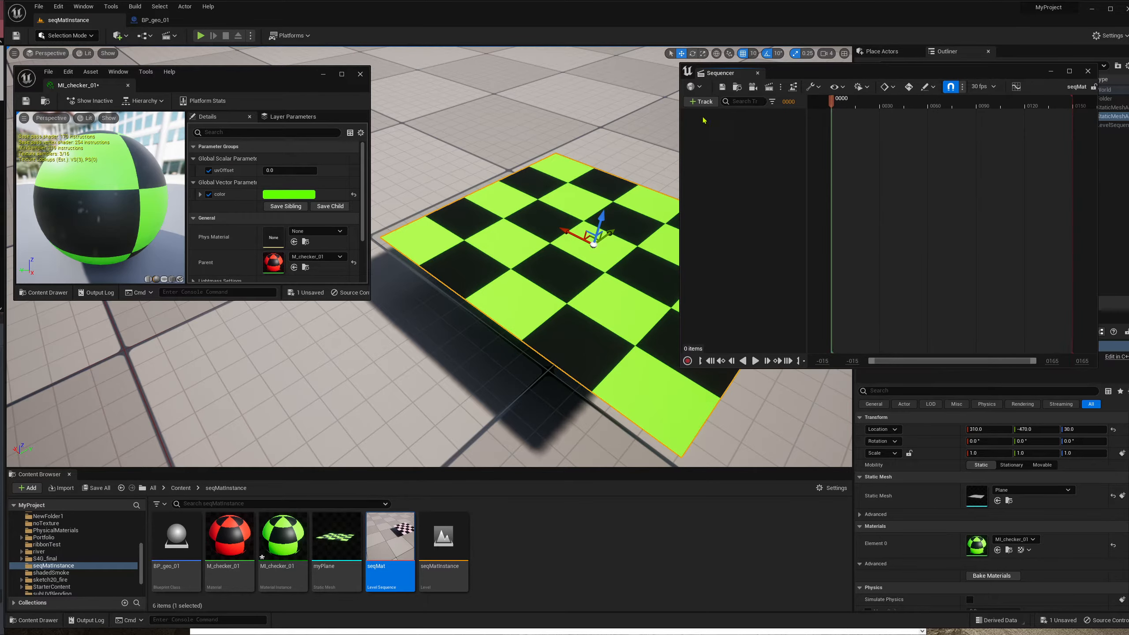
pyautogui.click(707, 103)
pyautogui.moveTo(755, 115)
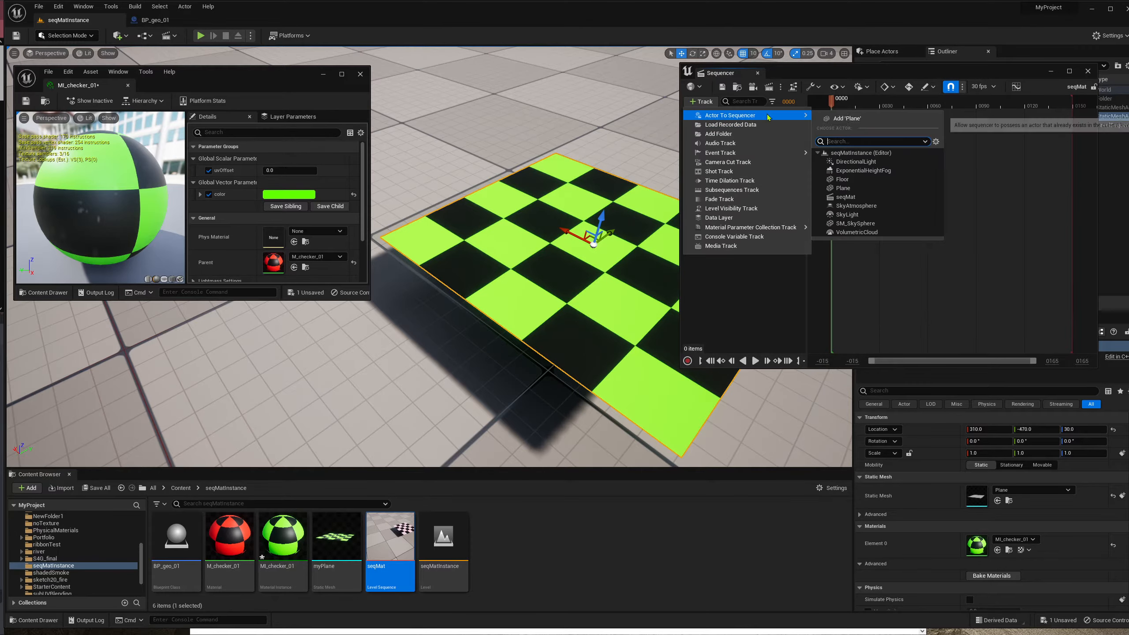
pyautogui.click(847, 118)
# - Add the Plane's StaticMeshComponent0 with a Material Element 0 track and its uvOffset parameter
pyautogui.click(792, 114)
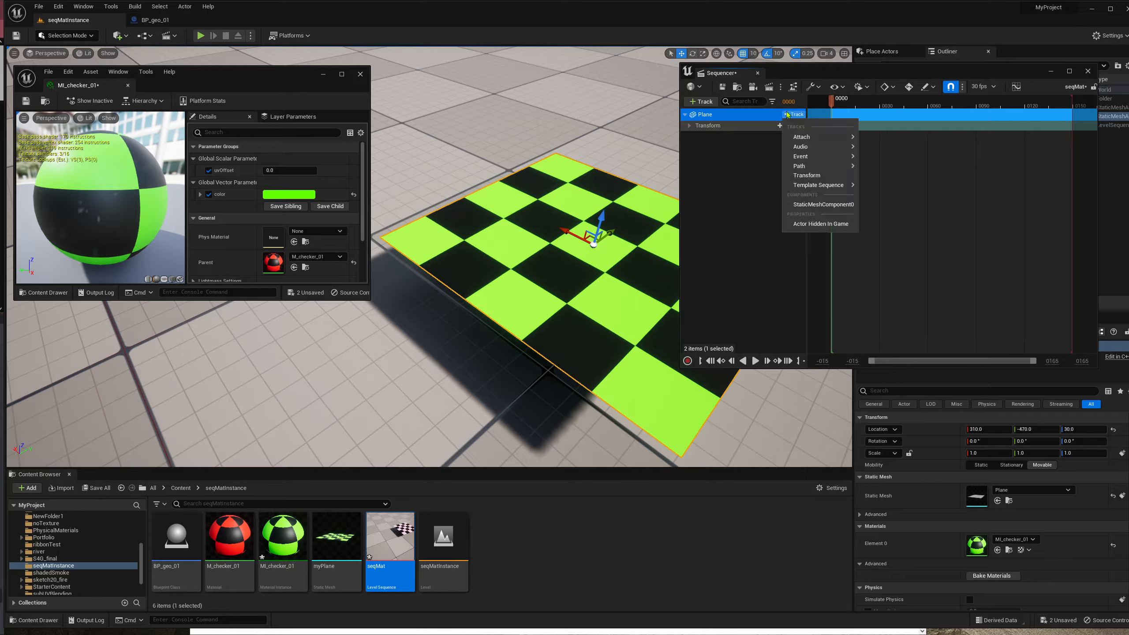
pyautogui.click(823, 204)
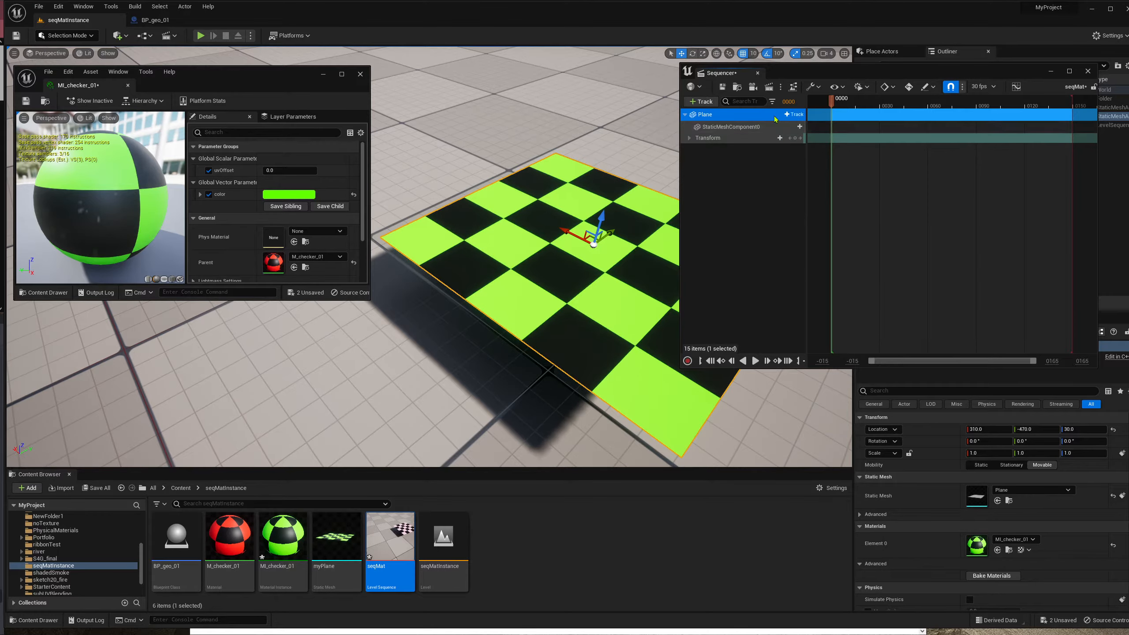
pyautogui.click(794, 126)
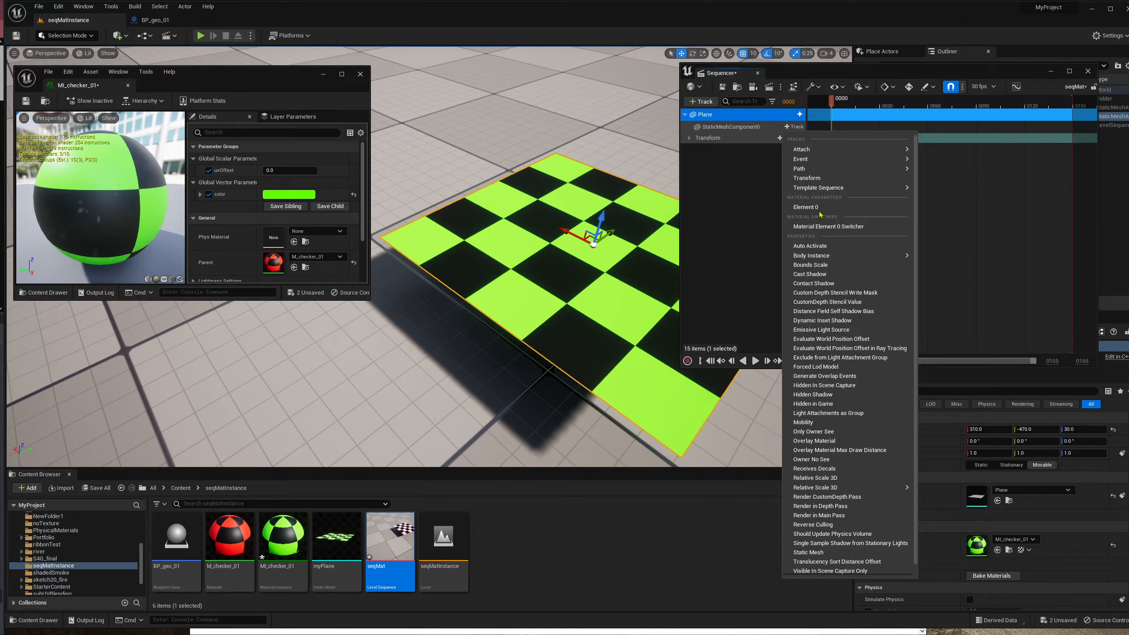
pyautogui.click(813, 208)
pyautogui.click(786, 138)
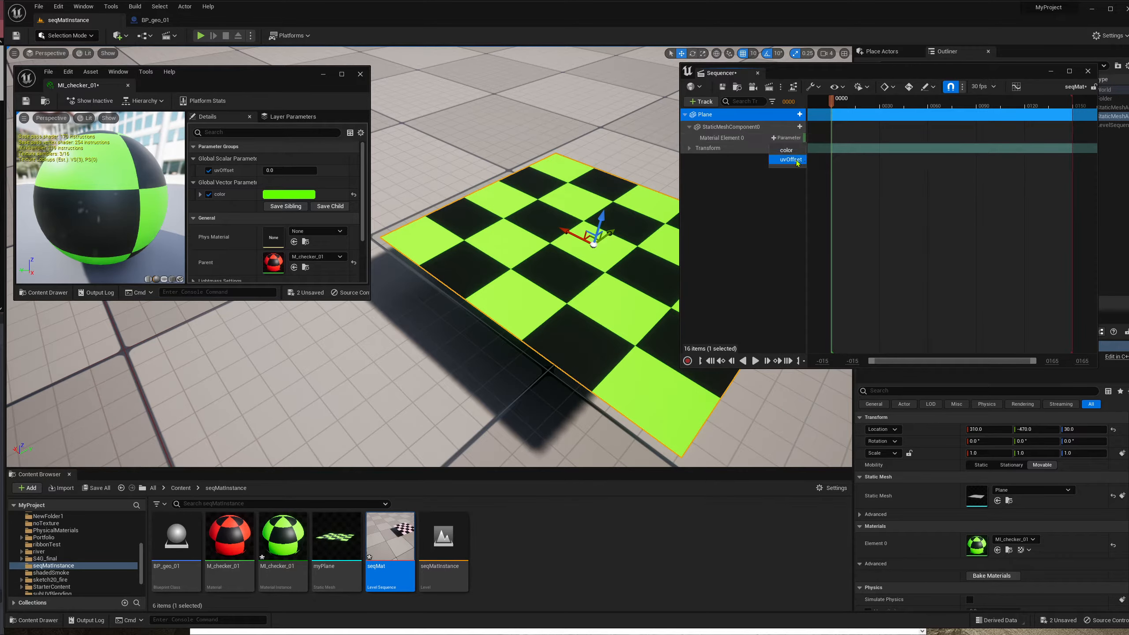
pyautogui.click(795, 160)
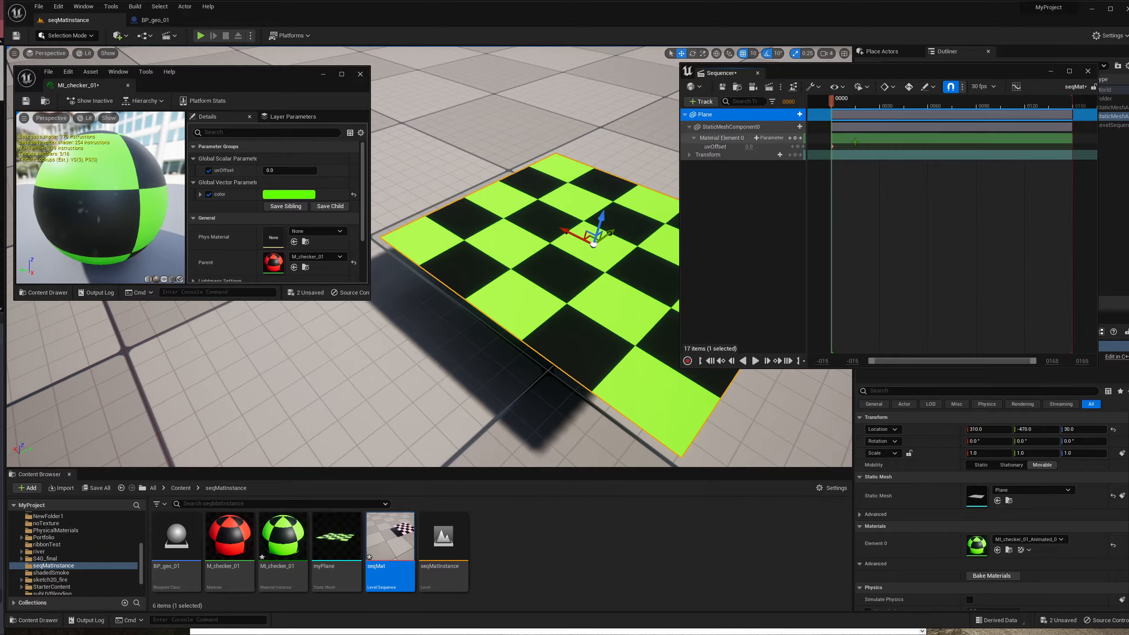
# - Key a higher uvOffset value at frame 83 of the sequence
pyautogui.click(964, 105)
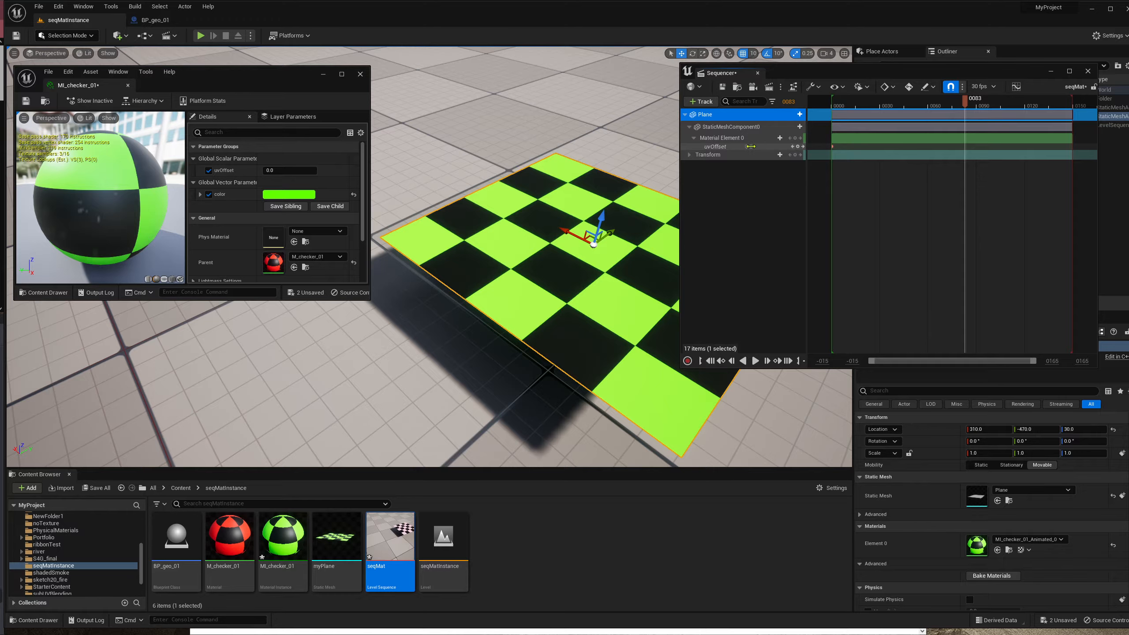
pyautogui.moveTo(751, 146); pyautogui.dragTo(784, 146)
# - Preview the offset animation from the start, and save and close the sequence
pyautogui.click(833, 106)
pyautogui.press('space')
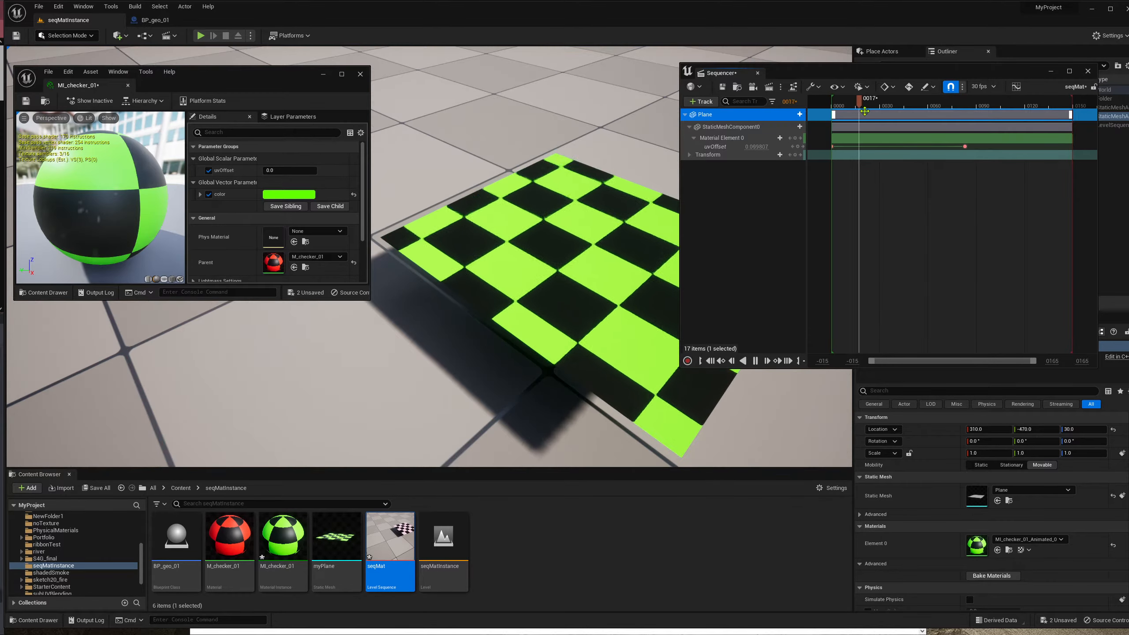
pyautogui.press('space')
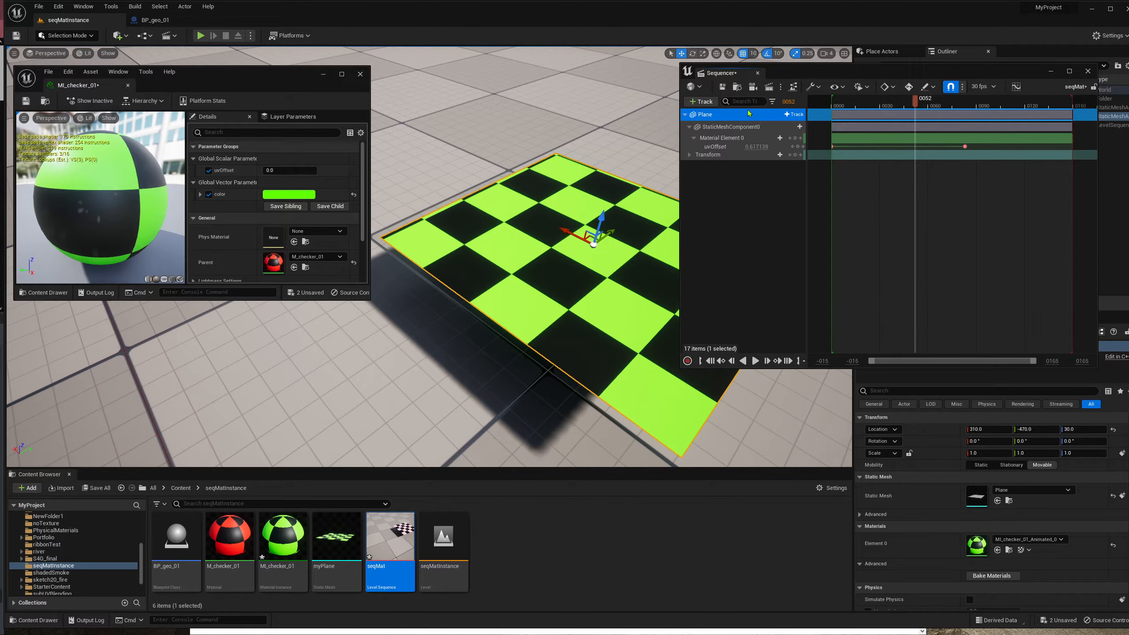
pyautogui.click(722, 88)
pyautogui.click(757, 72)
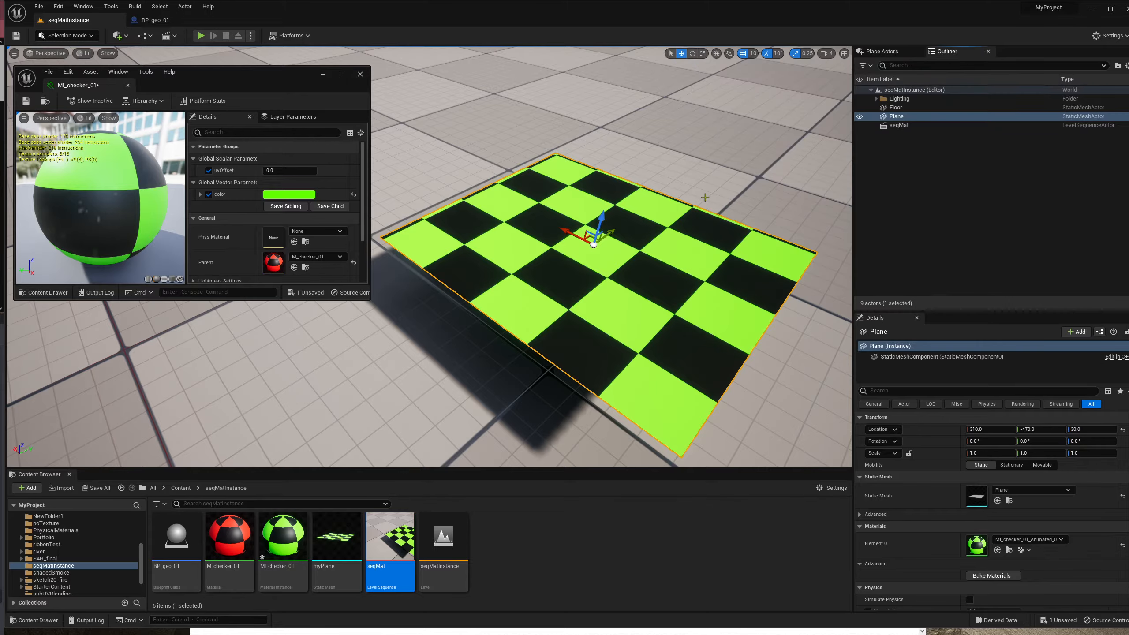
# - Set the color parameter of MI_checker_01 to a dark orange
pyautogui.click(289, 194)
pyautogui.click(384, 280)
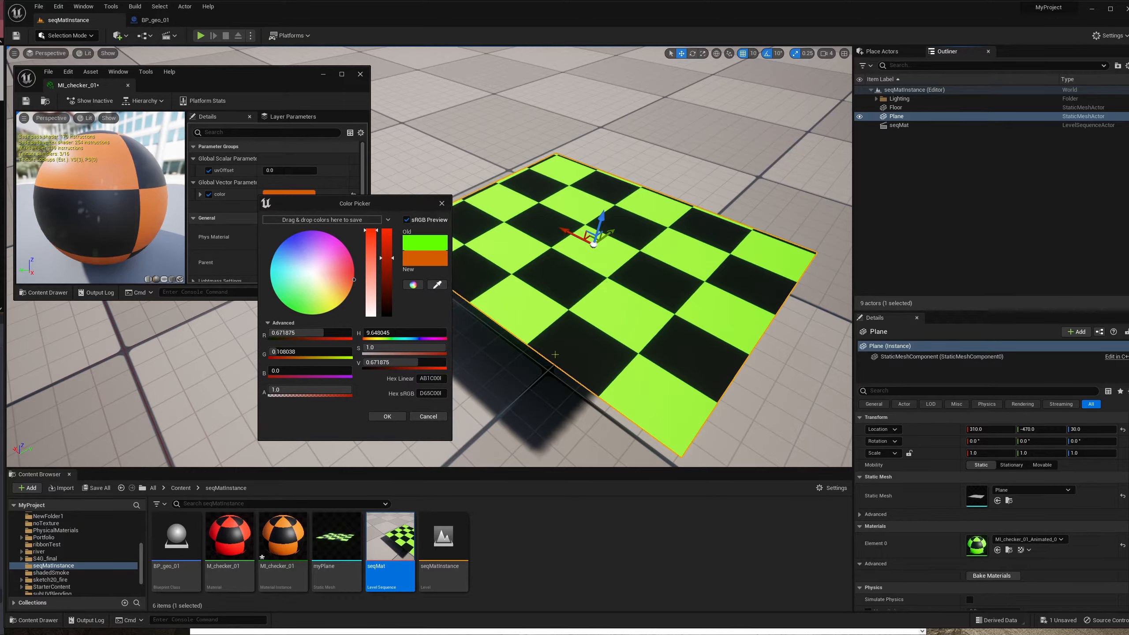
pyautogui.click(383, 418)
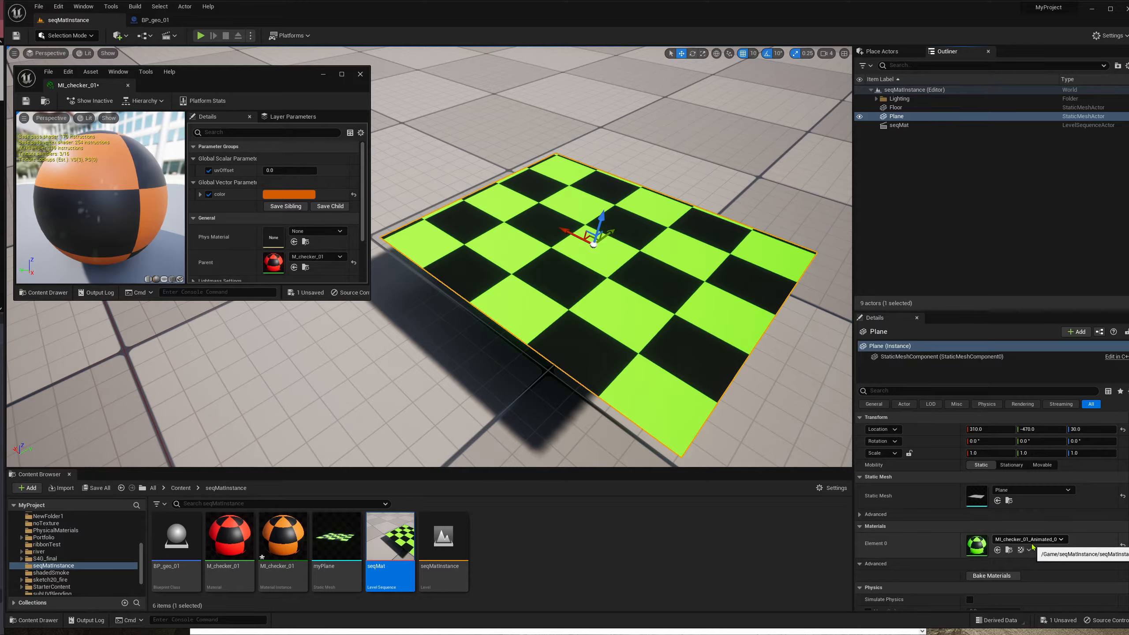
# - Reopen and close the seqMat sequence, and assign MI_checker_01 to the Plane's Element 0 material slot again
pyautogui.doubleClick(412, 552)
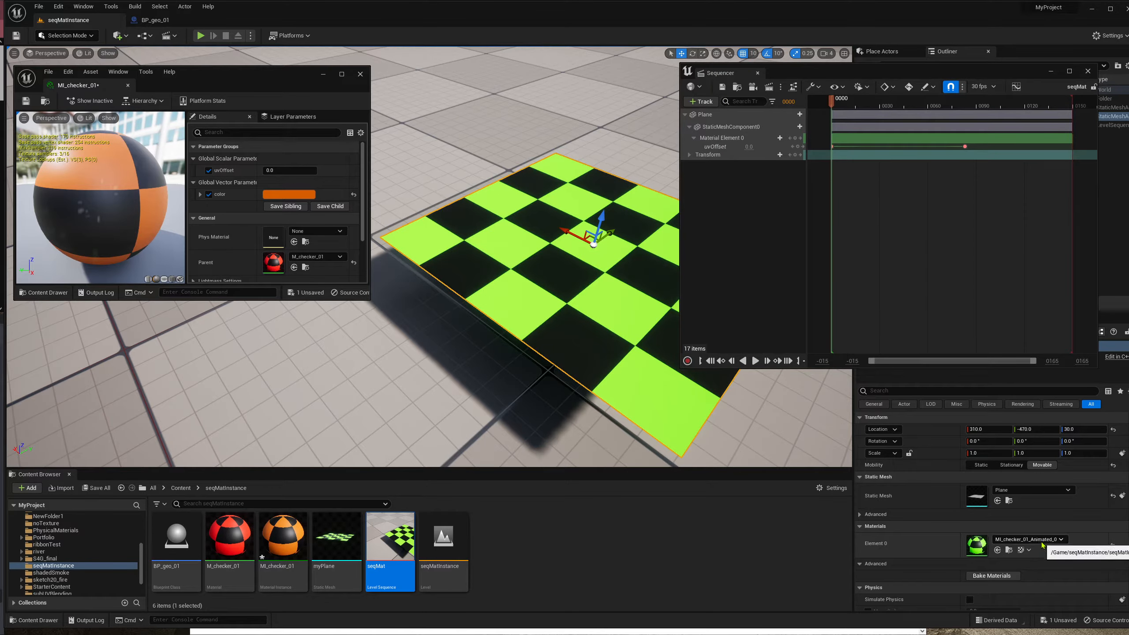
pyautogui.click(758, 74)
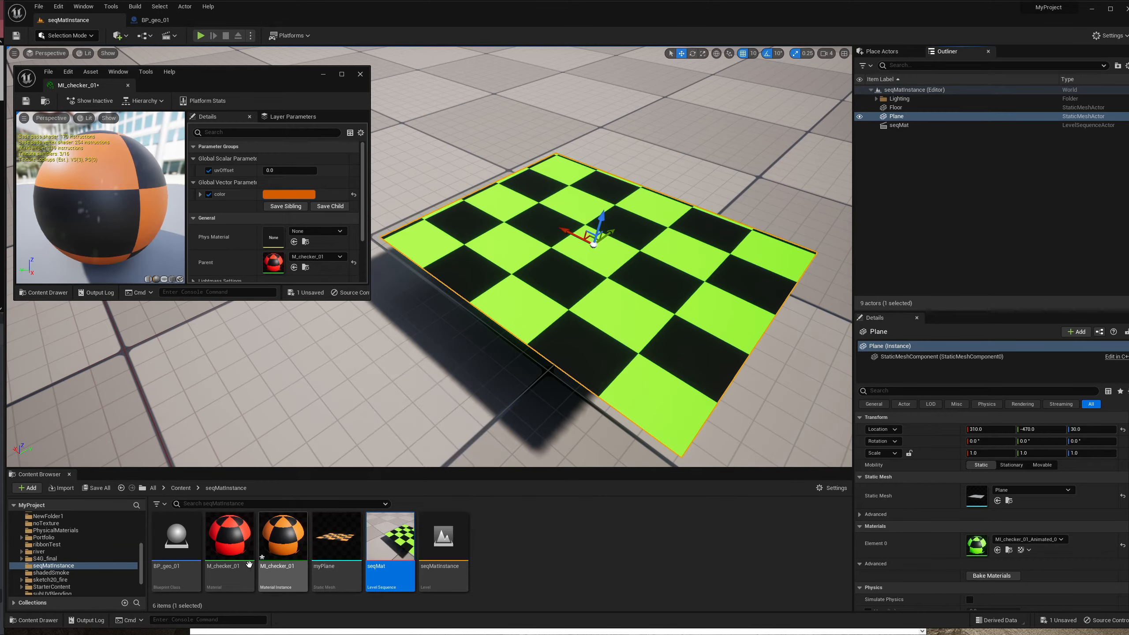
pyautogui.click(283, 540)
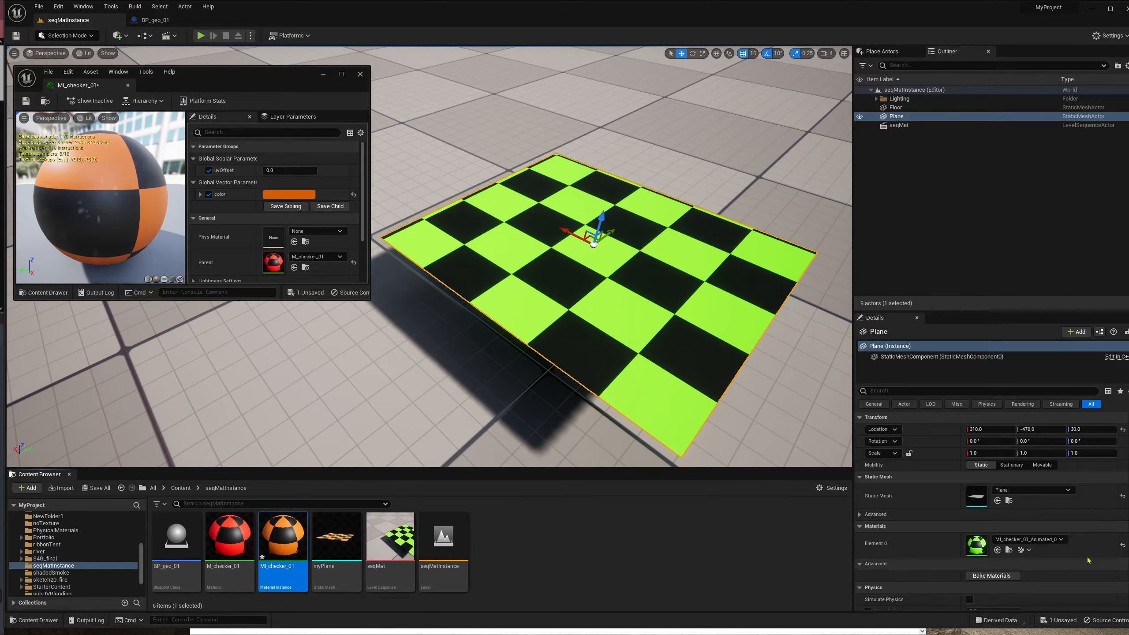
pyautogui.click(1021, 550)
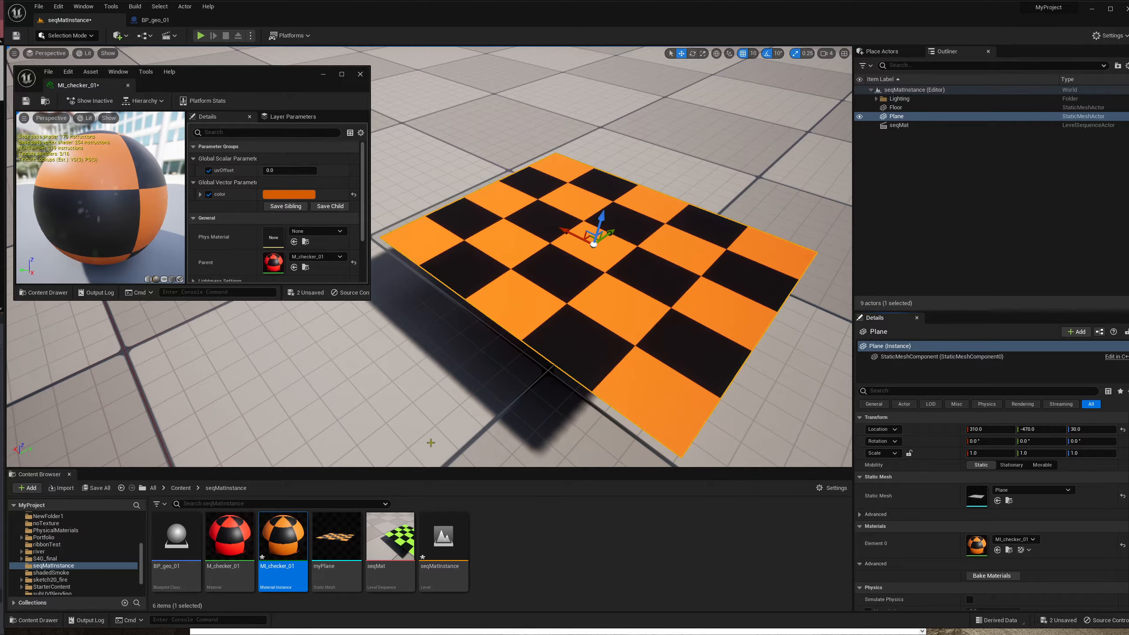
# - Play and scrub the seqMat sequence on the orange plane, and compare the Element 0 material with the sequence closed and reopened
pyautogui.doubleClick(390, 536)
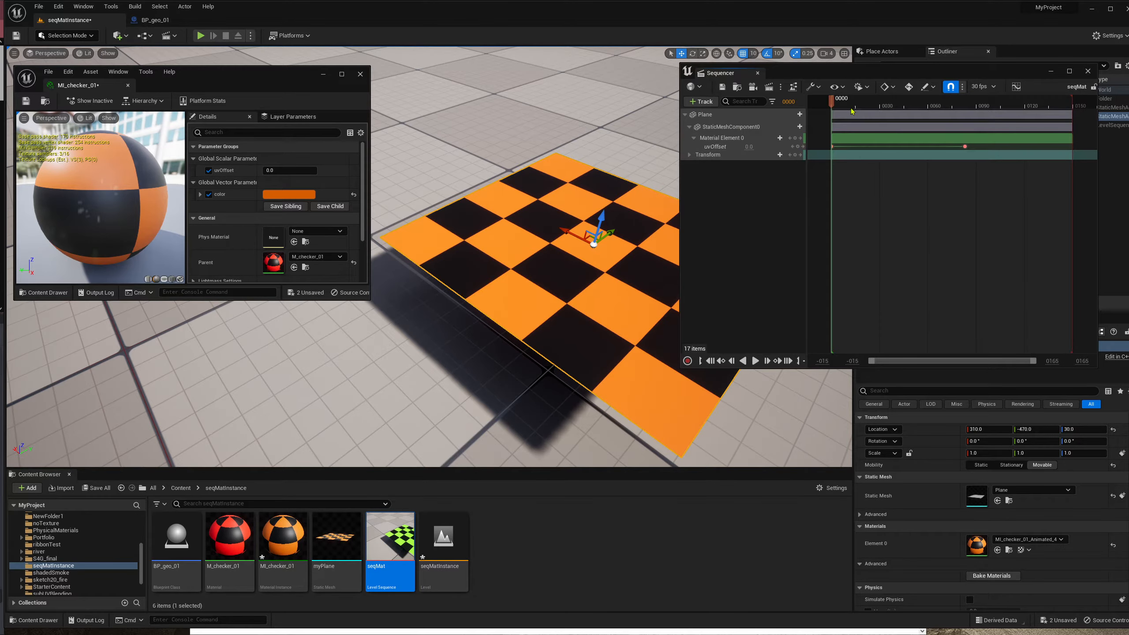
pyautogui.press('space')
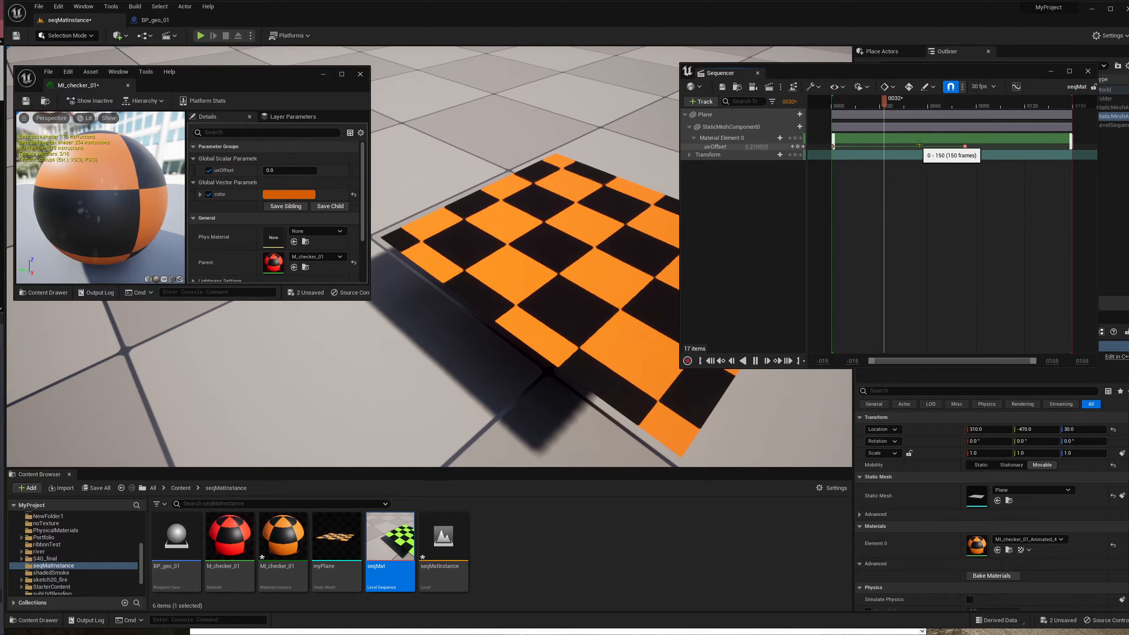
pyautogui.press('space')
pyautogui.moveTo(912, 106)
pyautogui.mouseDown()
pyautogui.moveTo(877, 107)
pyautogui.moveTo(901, 106)
pyautogui.mouseUp()
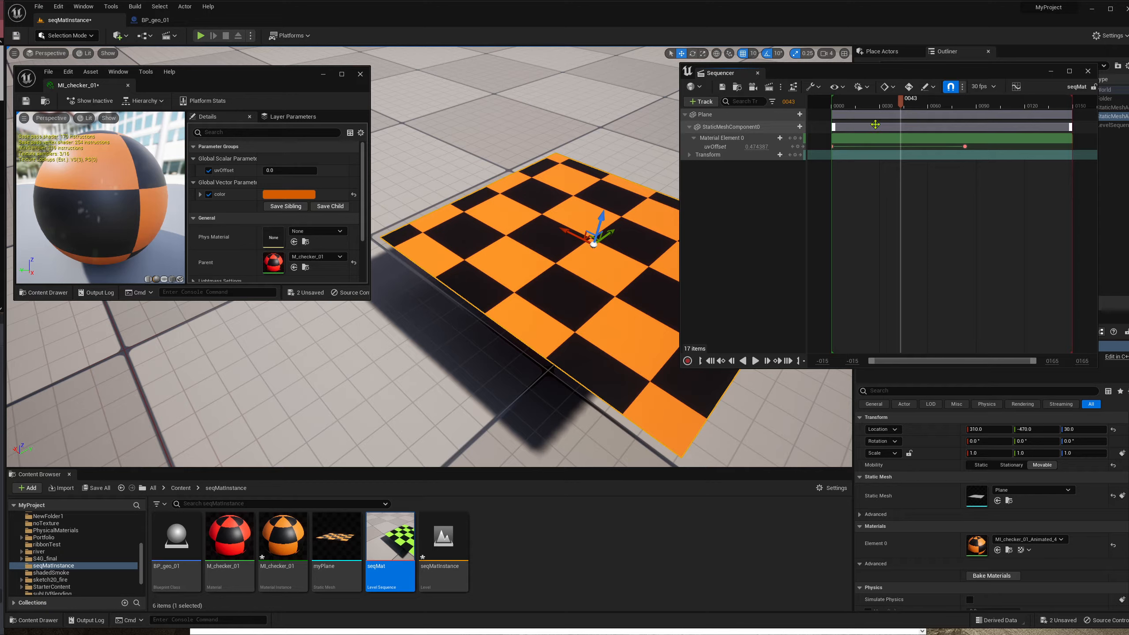
pyautogui.click(758, 74)
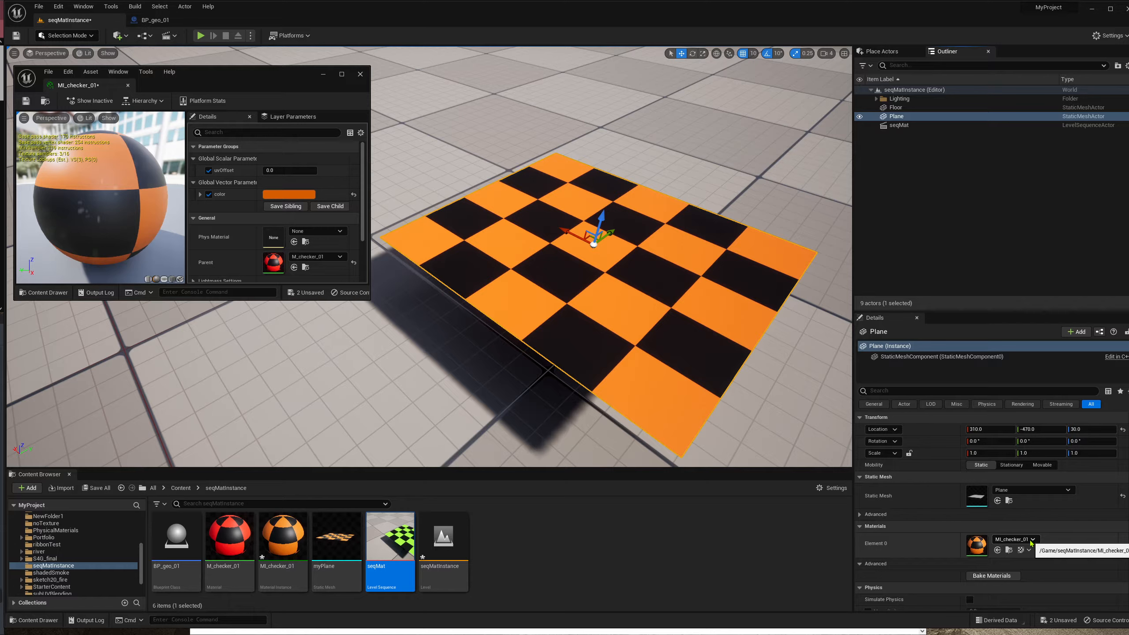
pyautogui.doubleClick(390, 535)
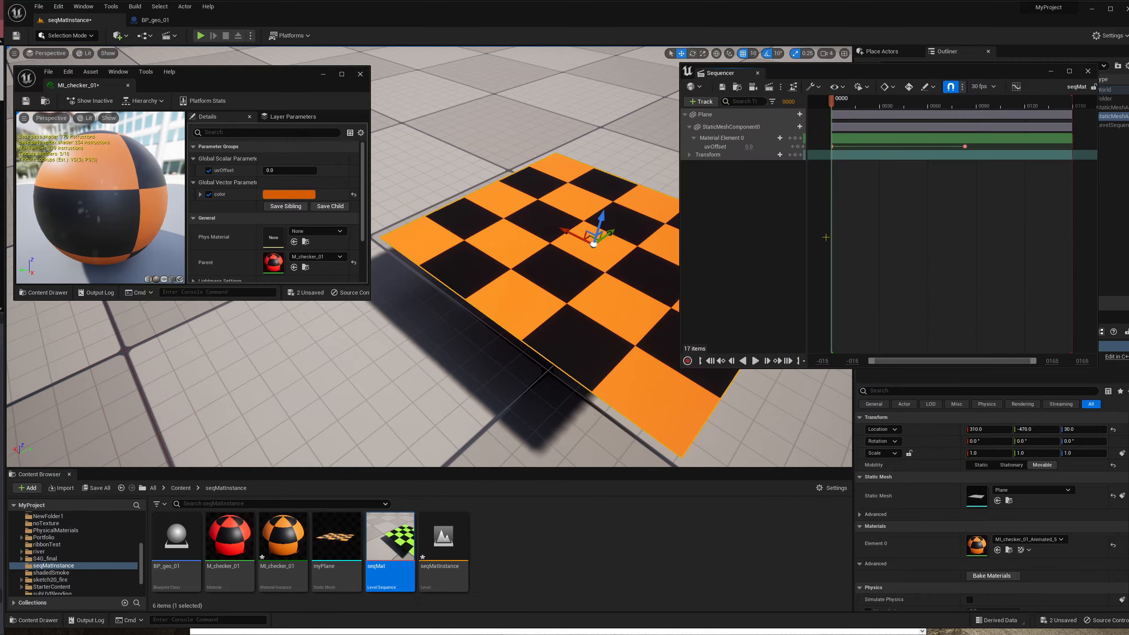
pyautogui.click(757, 72)
# - Raise the uvOffset key at frame 83 of seqMat to about 1.13, and save and close the sequence
pyautogui.doubleClick(390, 538)
pyautogui.click(890, 103)
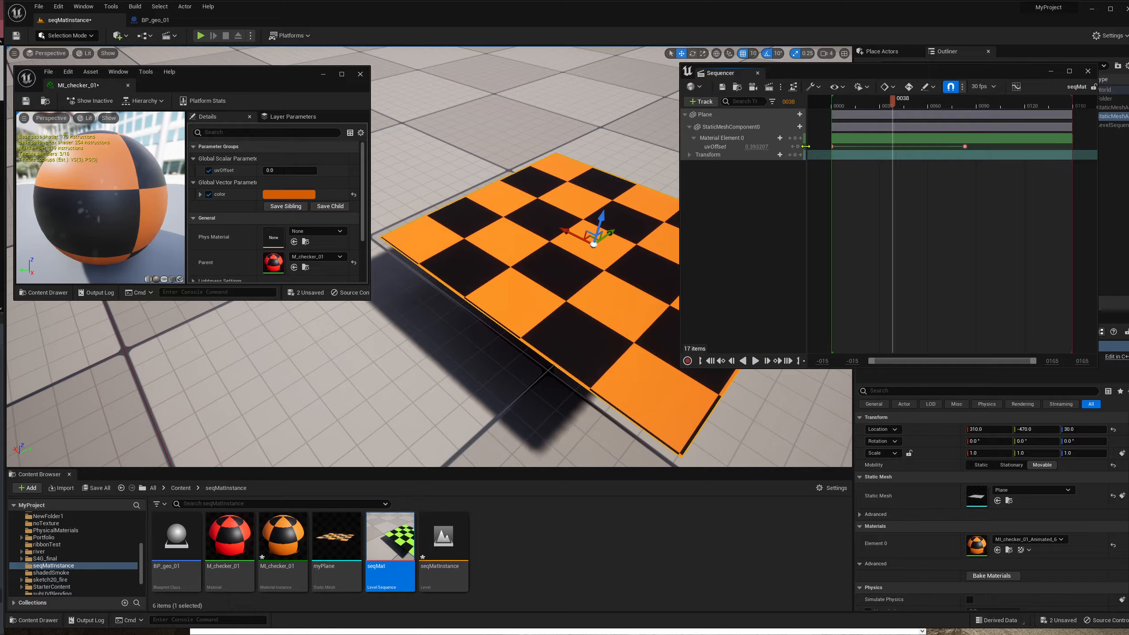
pyautogui.click(803, 147)
pyautogui.moveTo(755, 148); pyautogui.dragTo(766, 147)
pyautogui.click(722, 87)
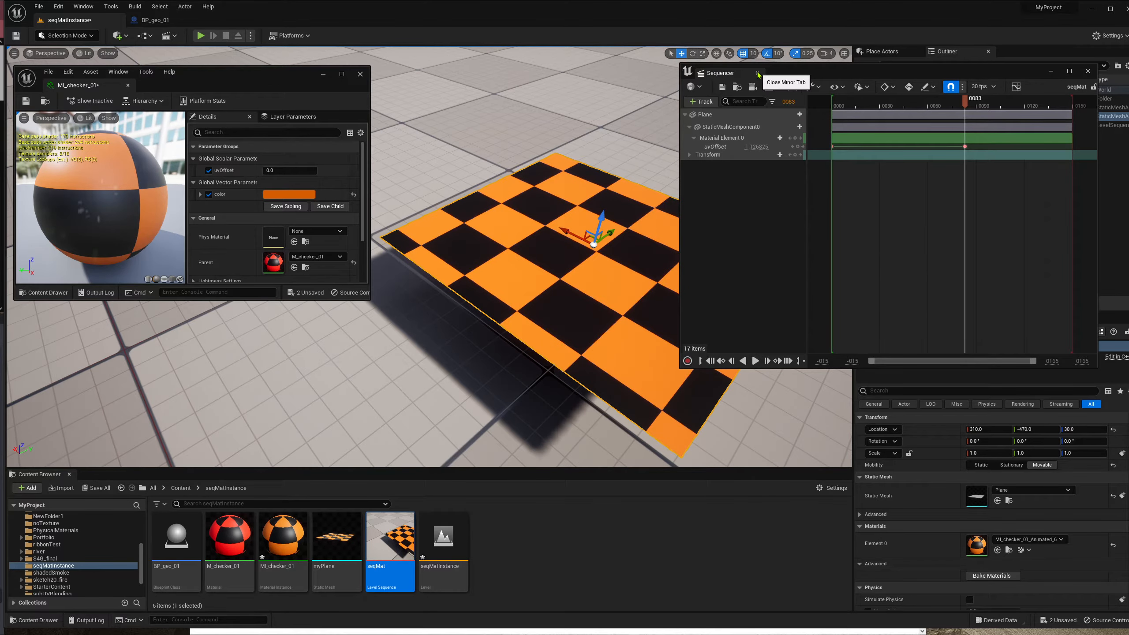
pyautogui.click(758, 74)
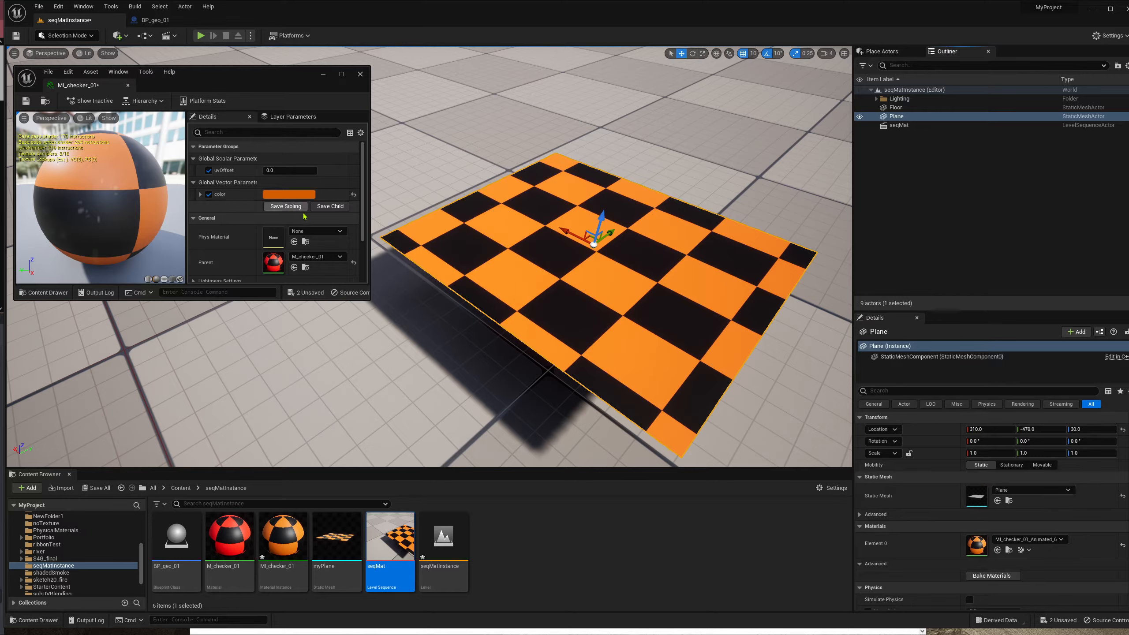
# - Set the color parameter of MI_checker_01 to green and reassign the instance to the Plane's Element 0 slot
pyautogui.click(289, 195)
pyautogui.moveTo(391, 278); pyautogui.dragTo(359, 300)
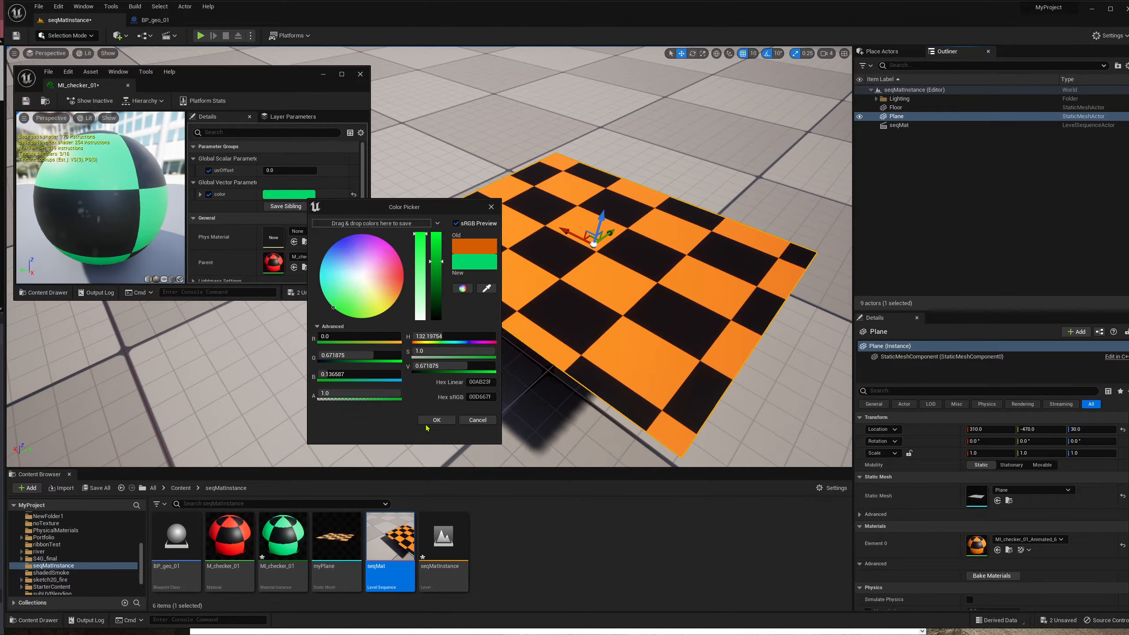
pyautogui.click(433, 420)
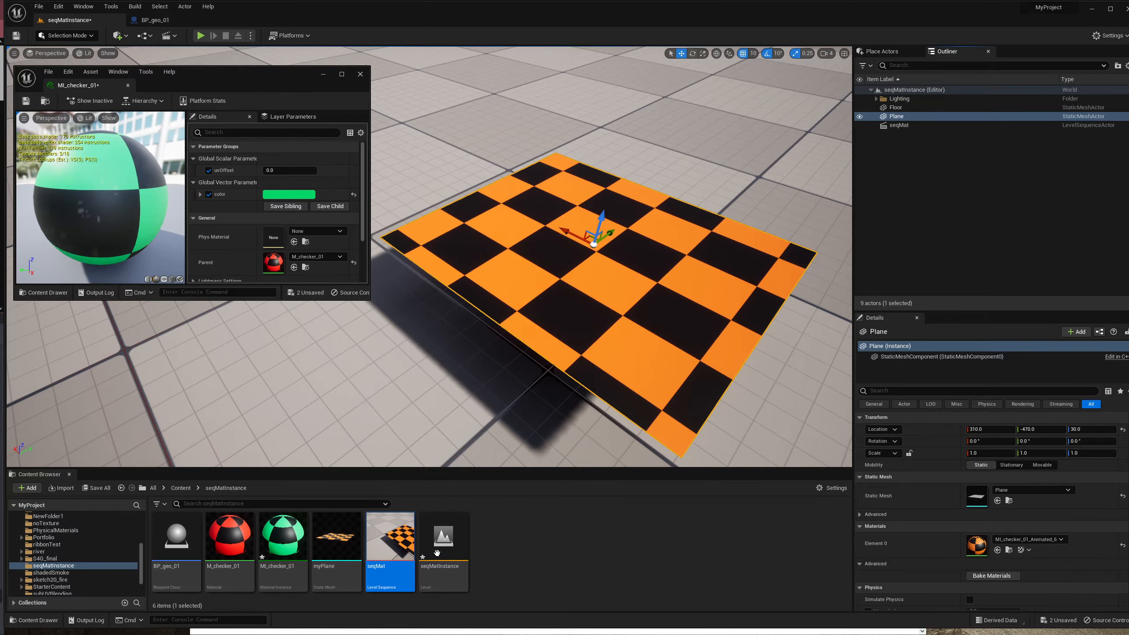
pyautogui.moveTo(282, 541); pyautogui.dragTo(958, 543)
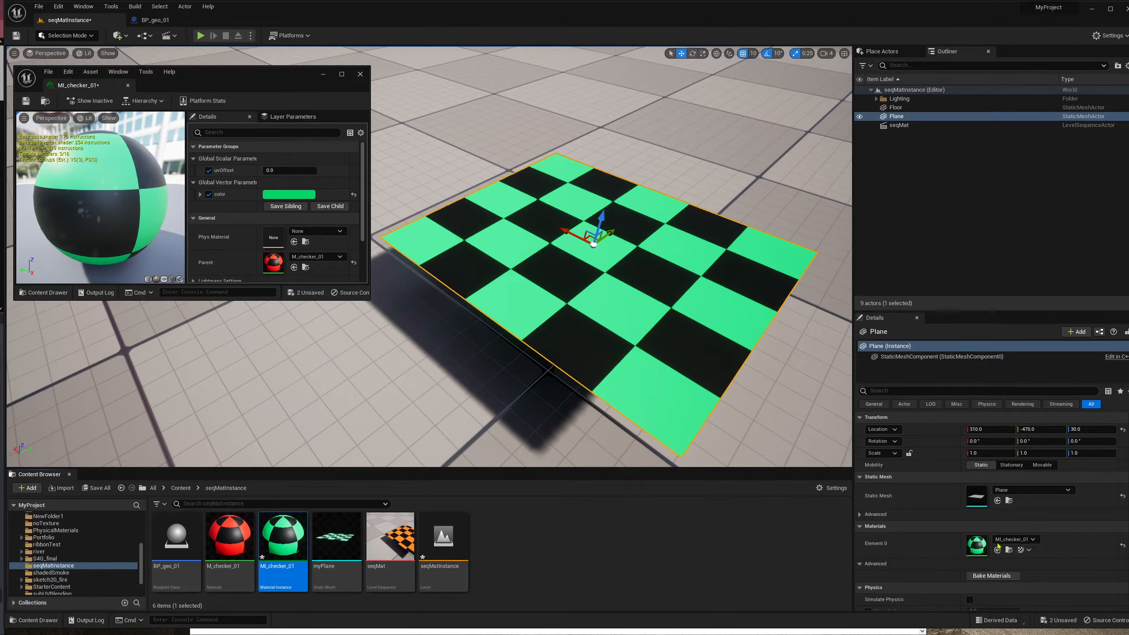
# - Reopen seqMat, play the animation on the green plane, and close the sequence
pyautogui.click(386, 535)
pyautogui.doubleClick(386, 535)
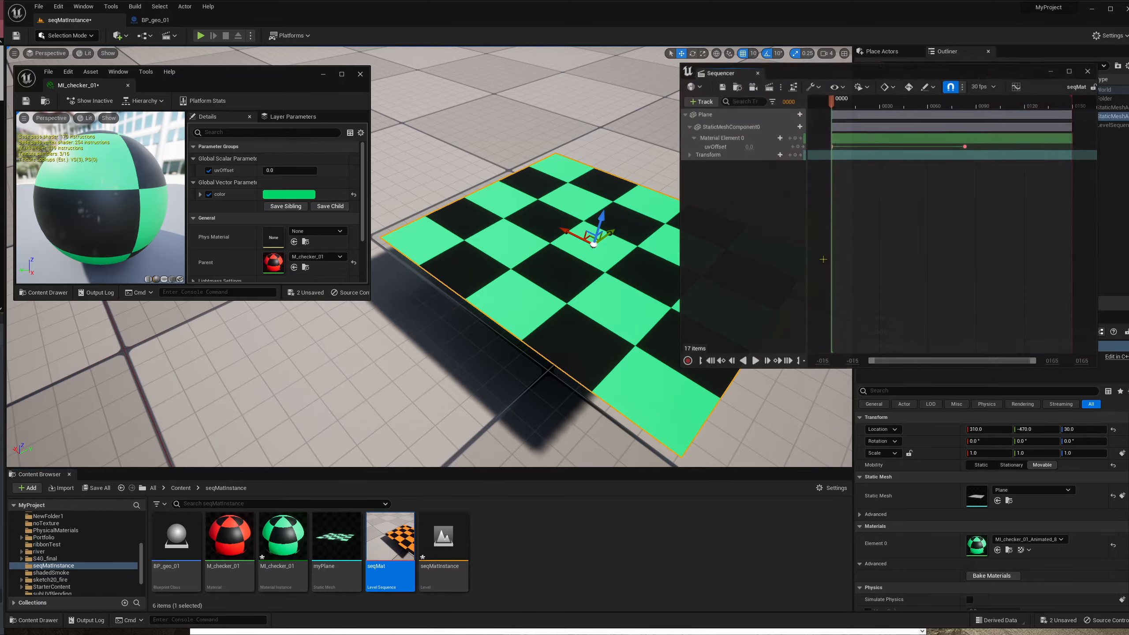
pyautogui.press('space')
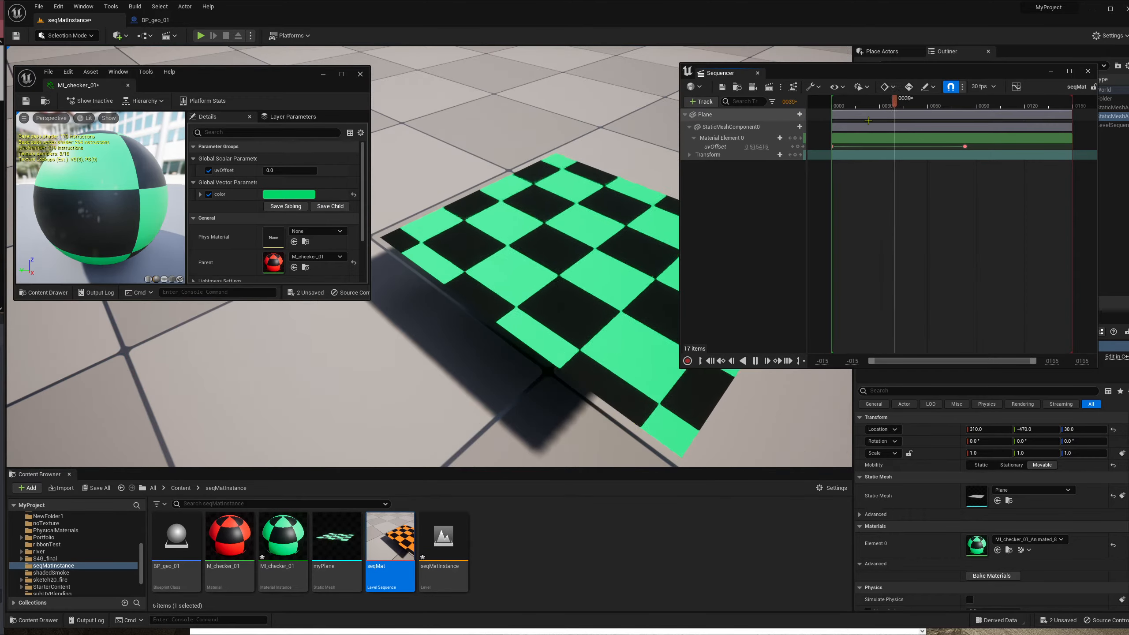
pyautogui.press('space')
pyautogui.click(757, 73)
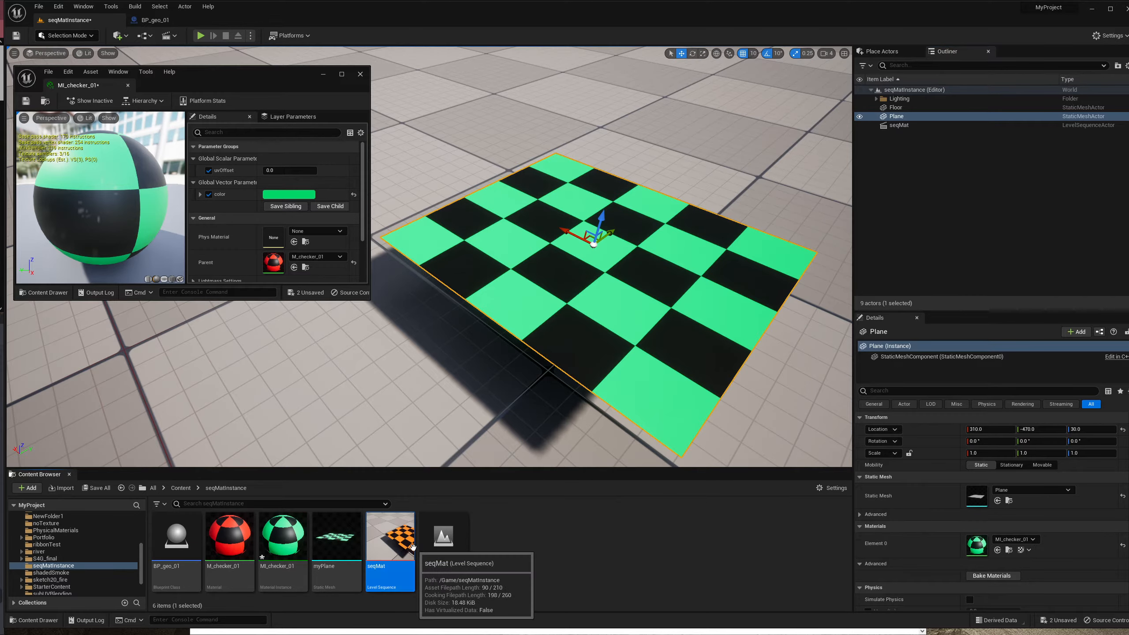
# - Reopen seqMat, adjust the Plane's uvOffset at frame 41 to key it, and save and close the sequence
pyautogui.doubleClick(390, 538)
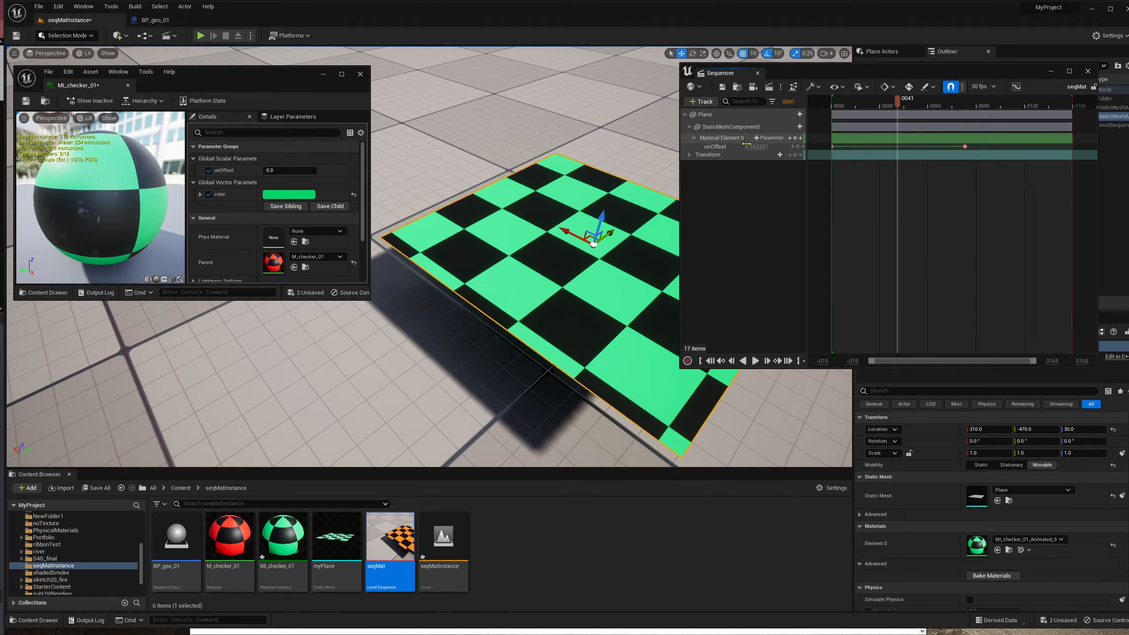
pyautogui.moveTo(752, 146); pyautogui.dragTo(757, 147)
pyautogui.click(725, 91)
pyautogui.click(1087, 71)
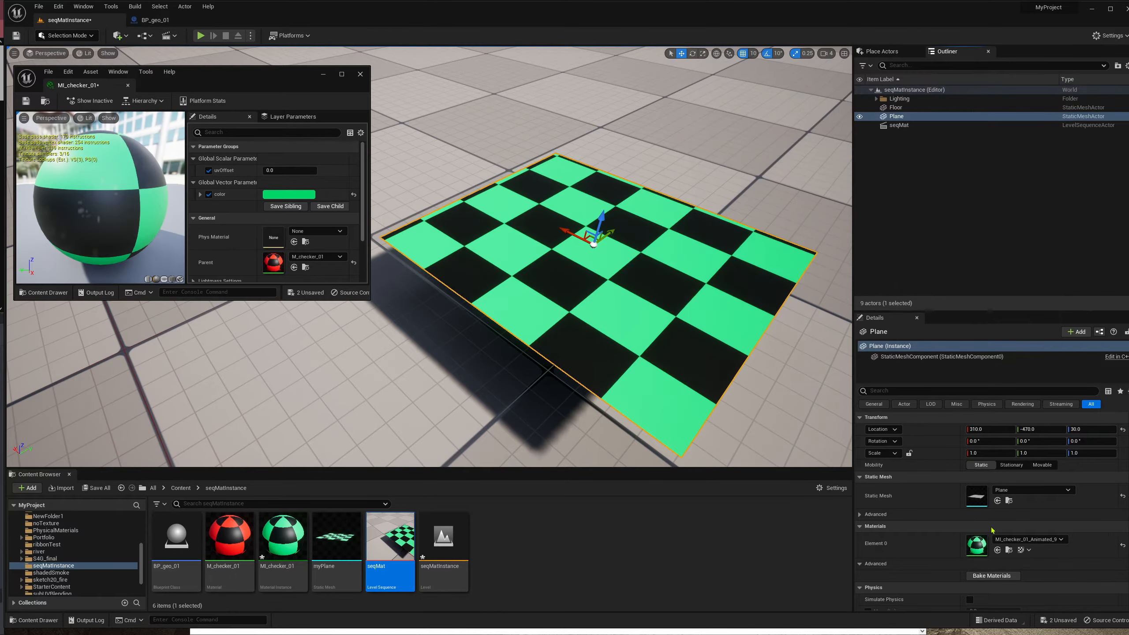
# - Reset the Plane's Element 0 material to its default and delete the Plane from the level despite its seqMat reference
pyautogui.click(1123, 547)
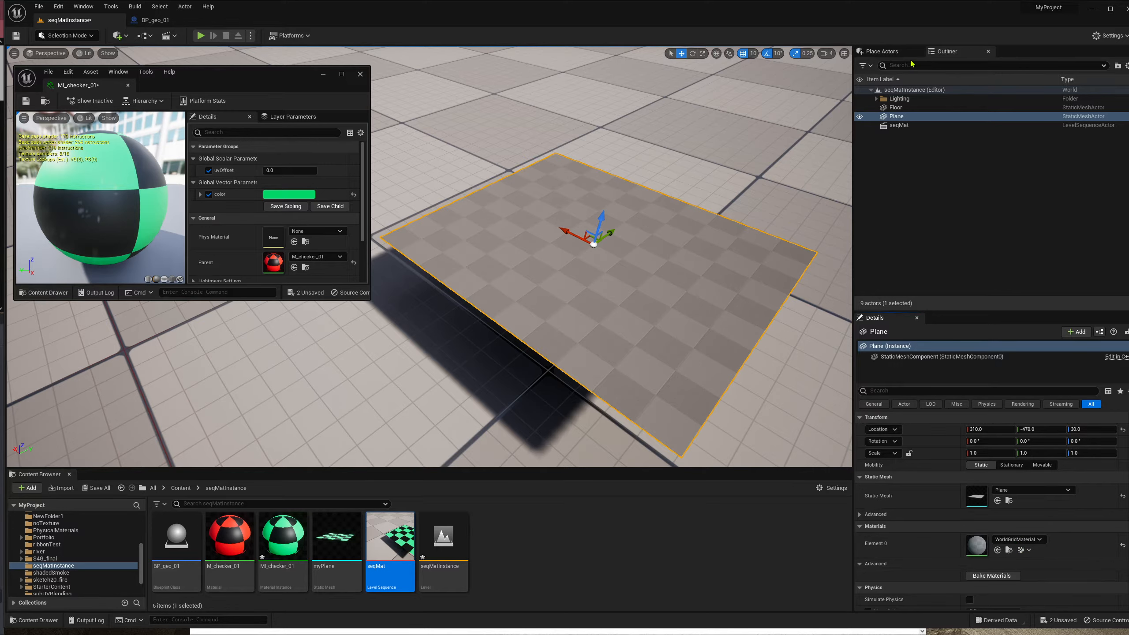
pyautogui.click(882, 51)
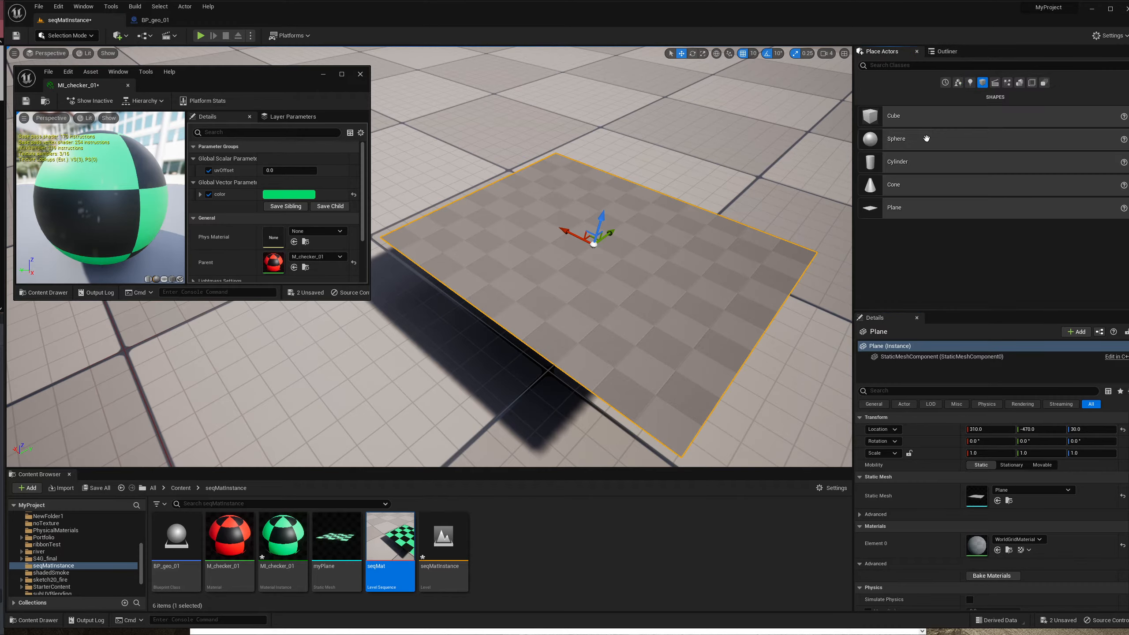
pyautogui.click(947, 52)
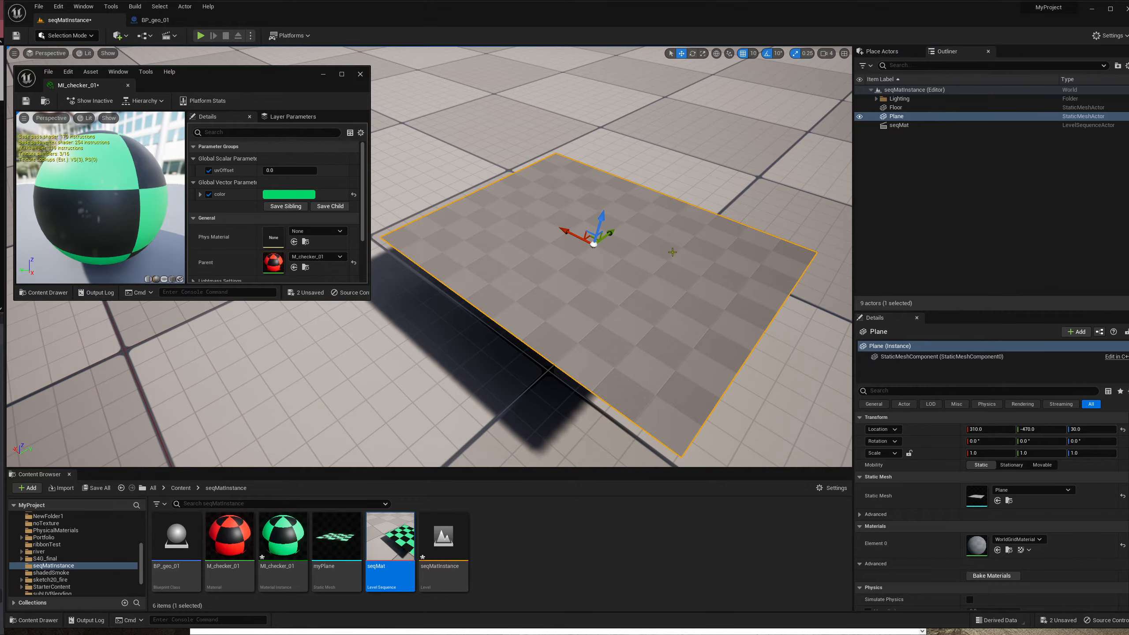
pyautogui.press('End')
pyautogui.press('Delete')
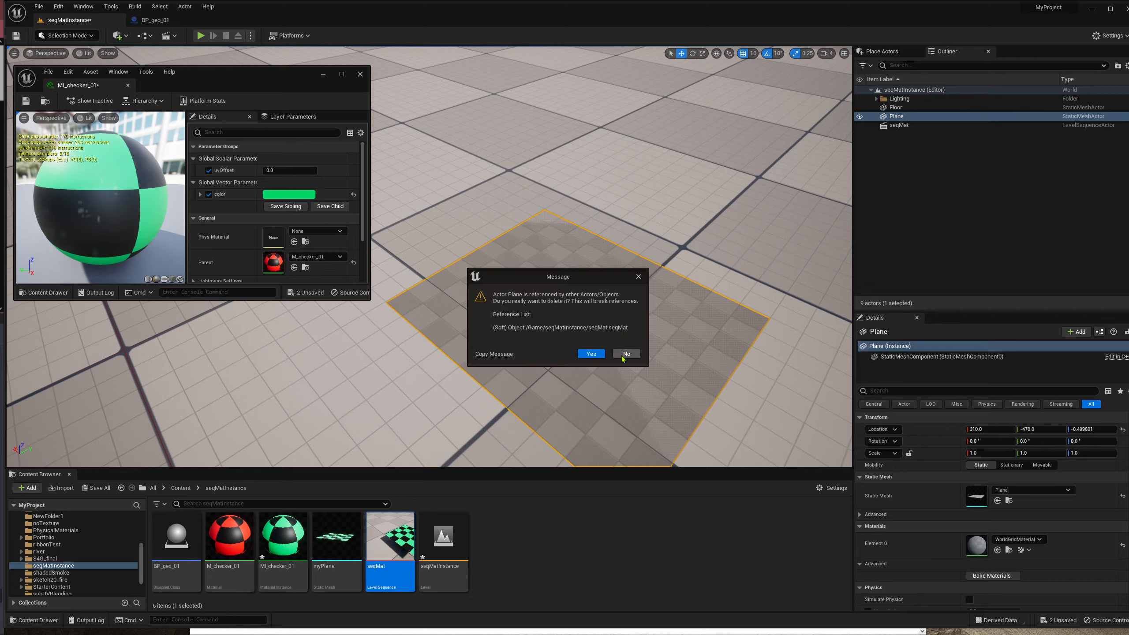
pyautogui.click(625, 354)
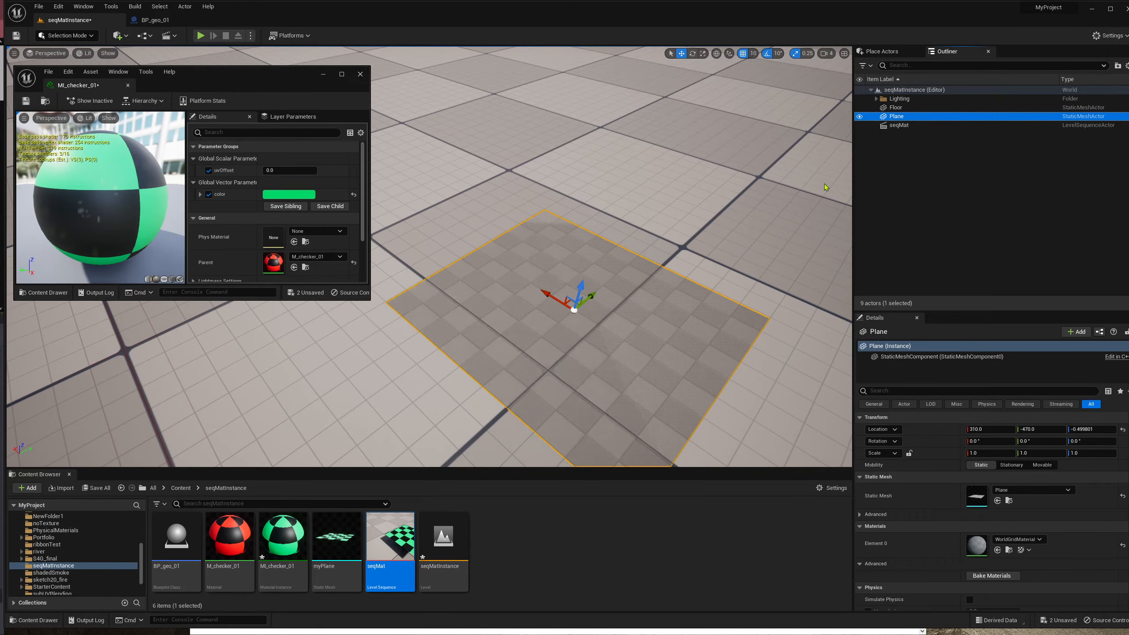
pyautogui.press('Delete')
pyautogui.click(591, 355)
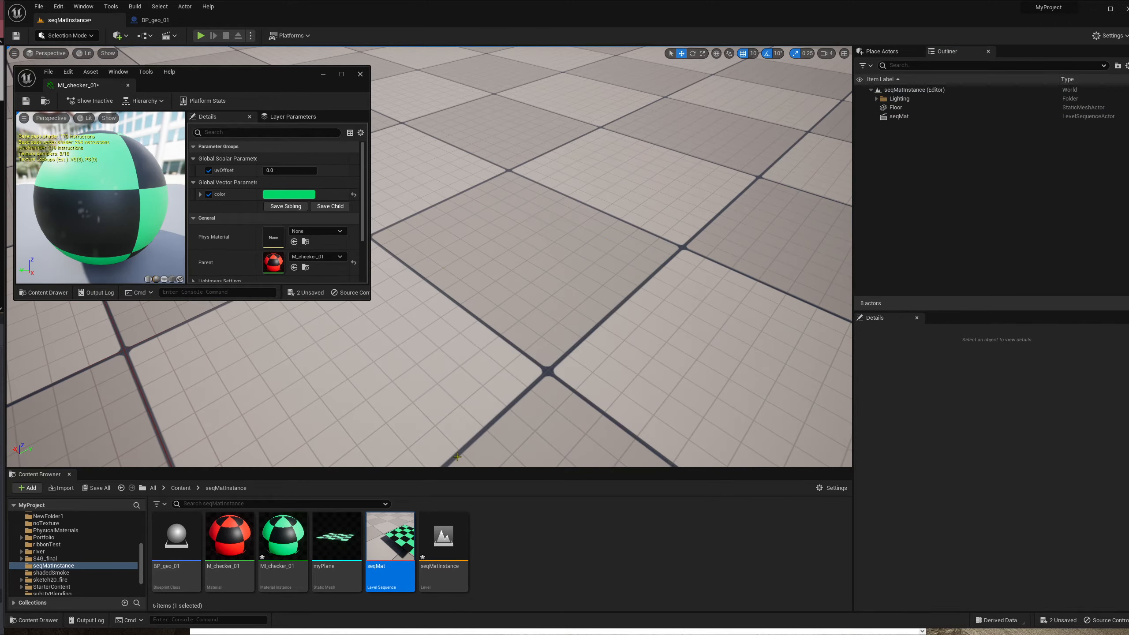
# - Place the myPlane static mesh in the level at about 320, -480 and raise it to Z 20
pyautogui.click(349, 549)
pyautogui.moveTo(350, 551); pyautogui.dragTo(536, 343)
pyautogui.moveTo(540, 293); pyautogui.dragTo(548, 253)
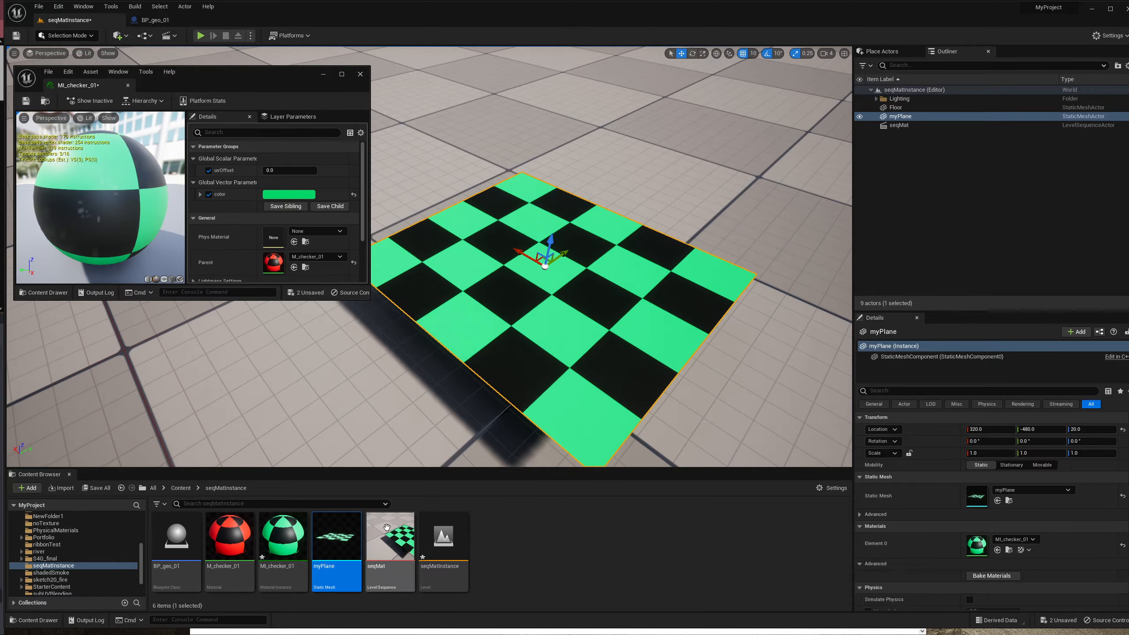
# - Inspect the material slot of the myPlane static mesh asset and return to the seqMatInstance level
pyautogui.doubleClick(336, 540)
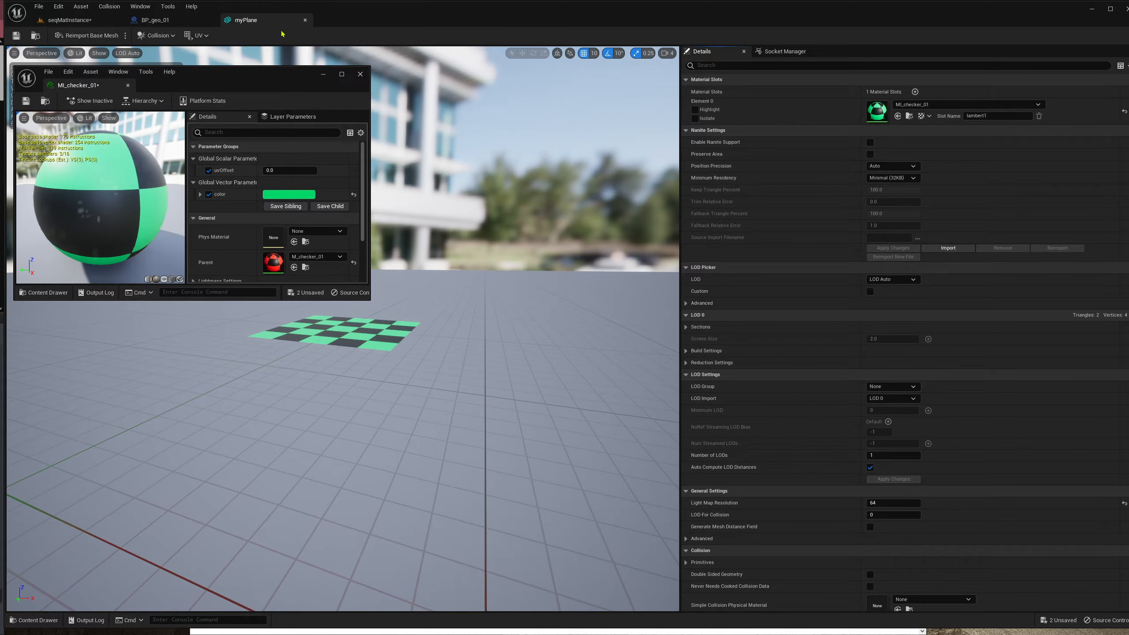
pyautogui.click(305, 20)
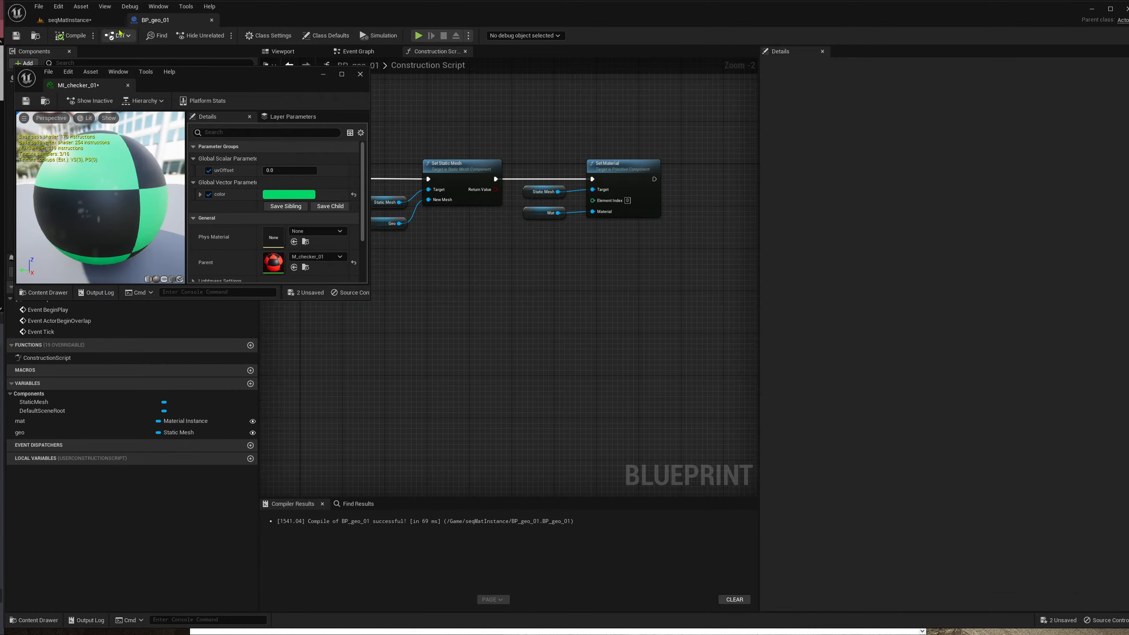
pyautogui.click(71, 20)
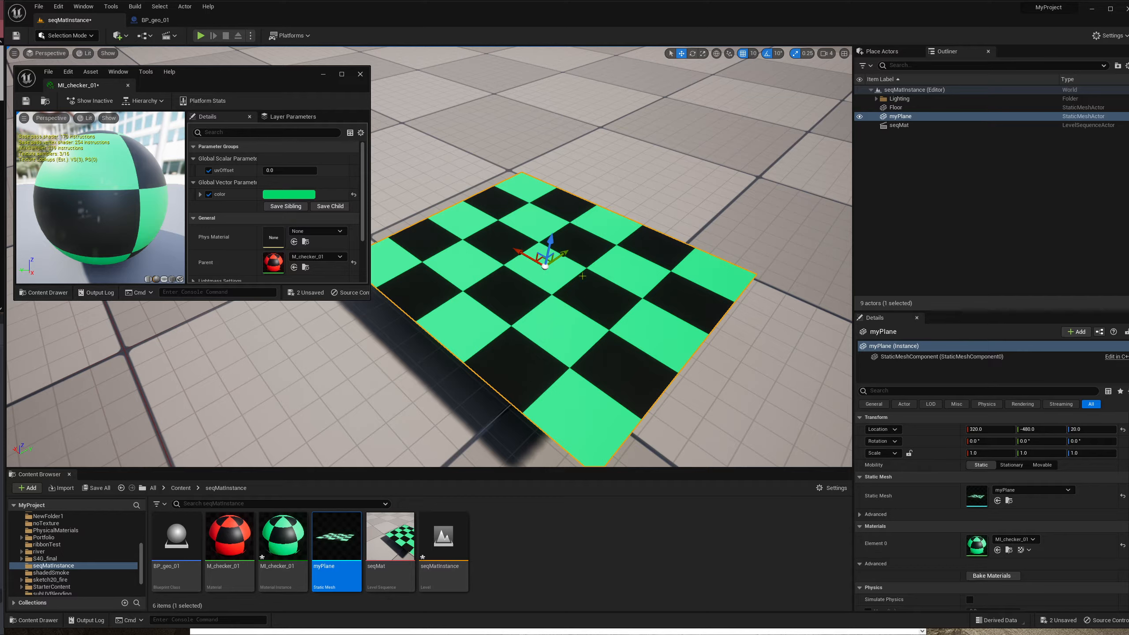
# - Open seqMat and assign the myPlane actor to its broken Plane binding, moving the Sequencer window aside
pyautogui.doubleClick(390, 536)
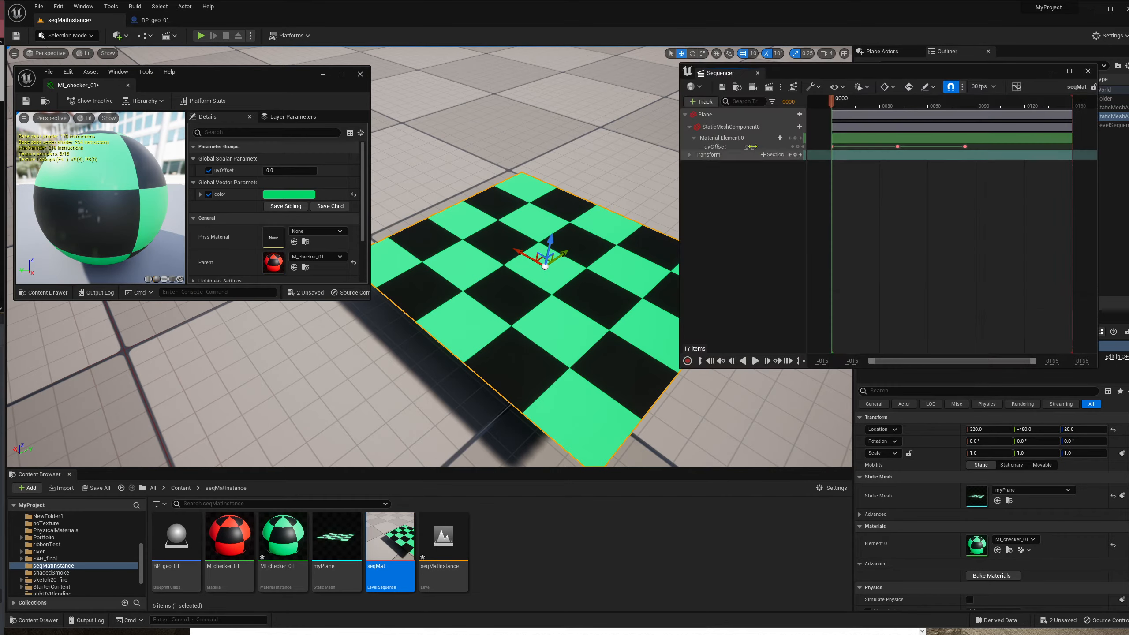
pyautogui.rightClick(761, 125)
pyautogui.moveTo(782, 129)
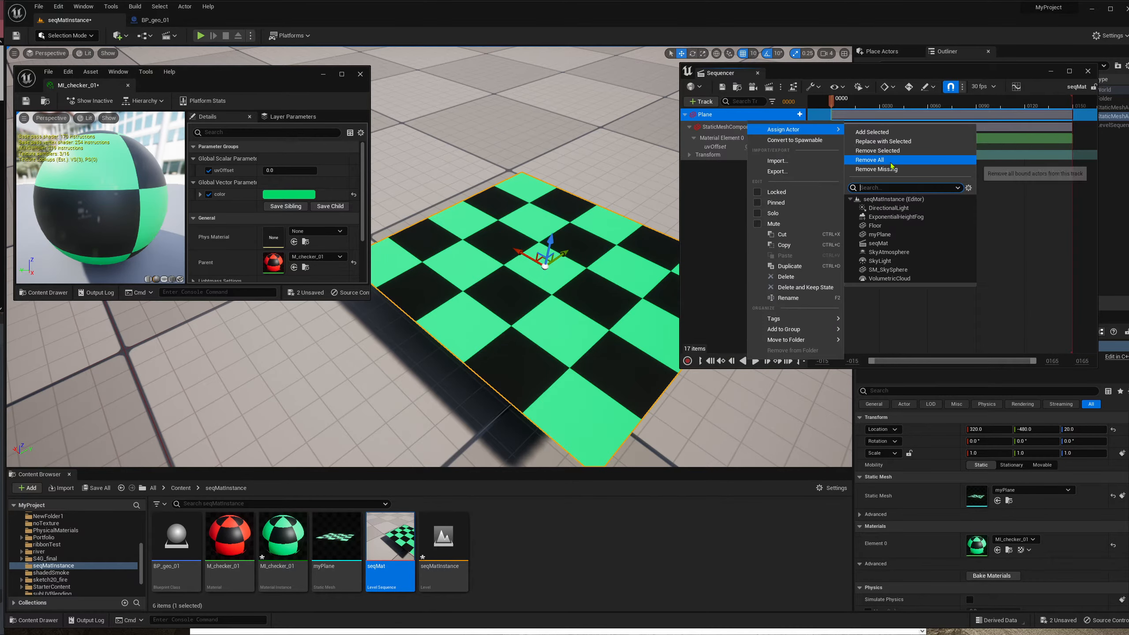
pyautogui.click(880, 235)
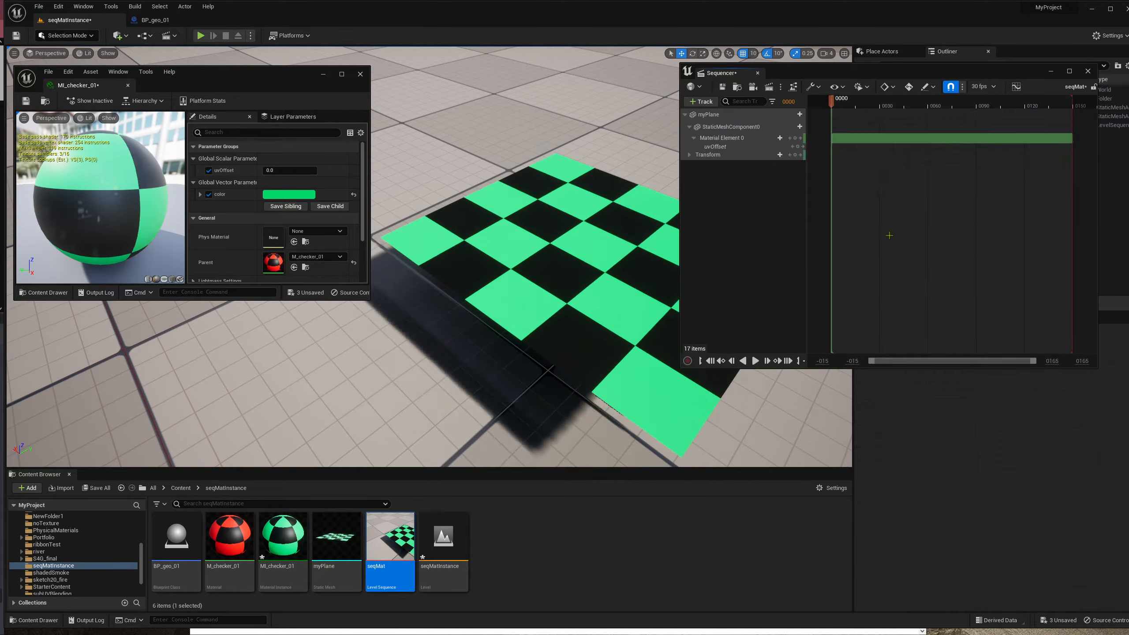
pyautogui.moveTo(817, 71); pyautogui.dragTo(859, 84)
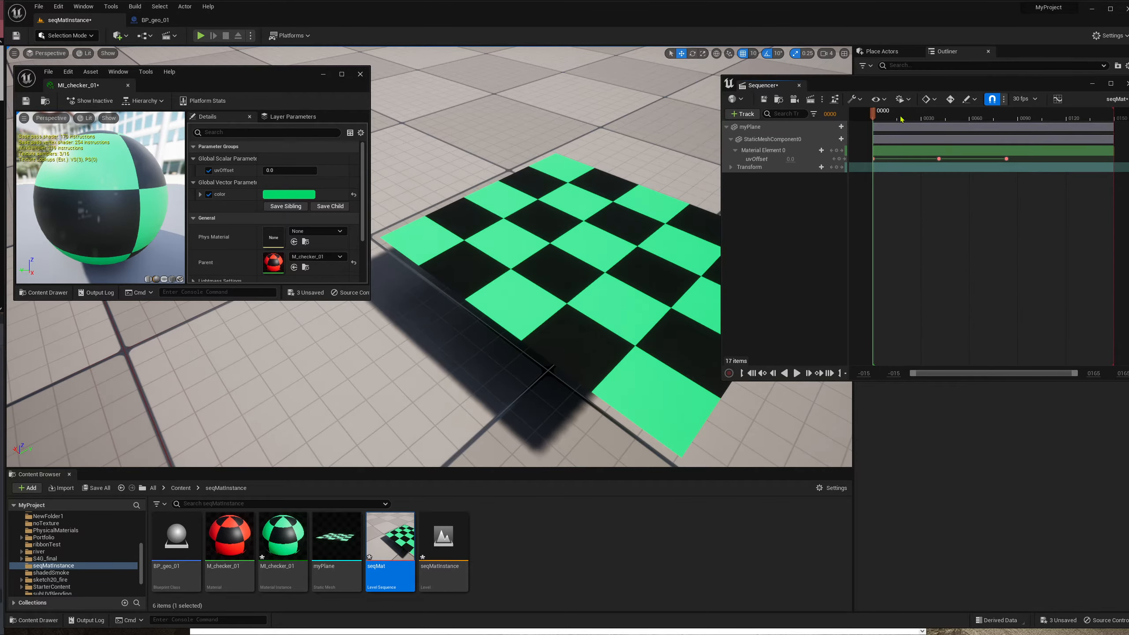
# - Scrub seqMat to frame 55, save and close the sequence, and select myPlane to check its Element 0 material
pyautogui.moveTo(901, 119); pyautogui.dragTo(963, 121)
pyautogui.click(763, 99)
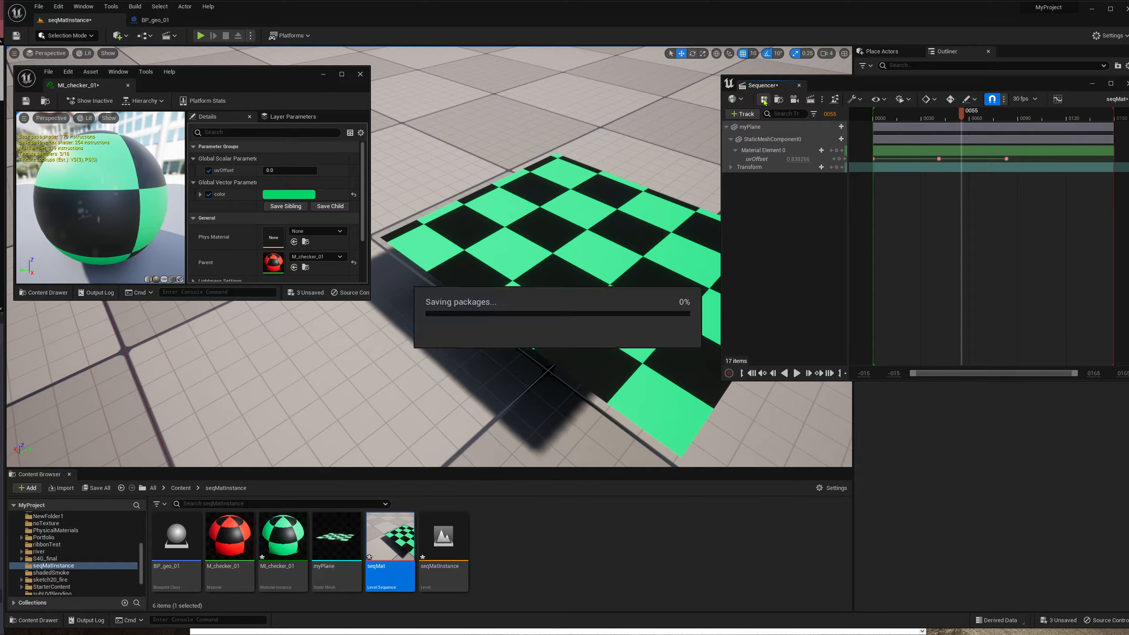
pyautogui.click(799, 85)
pyautogui.click(900, 116)
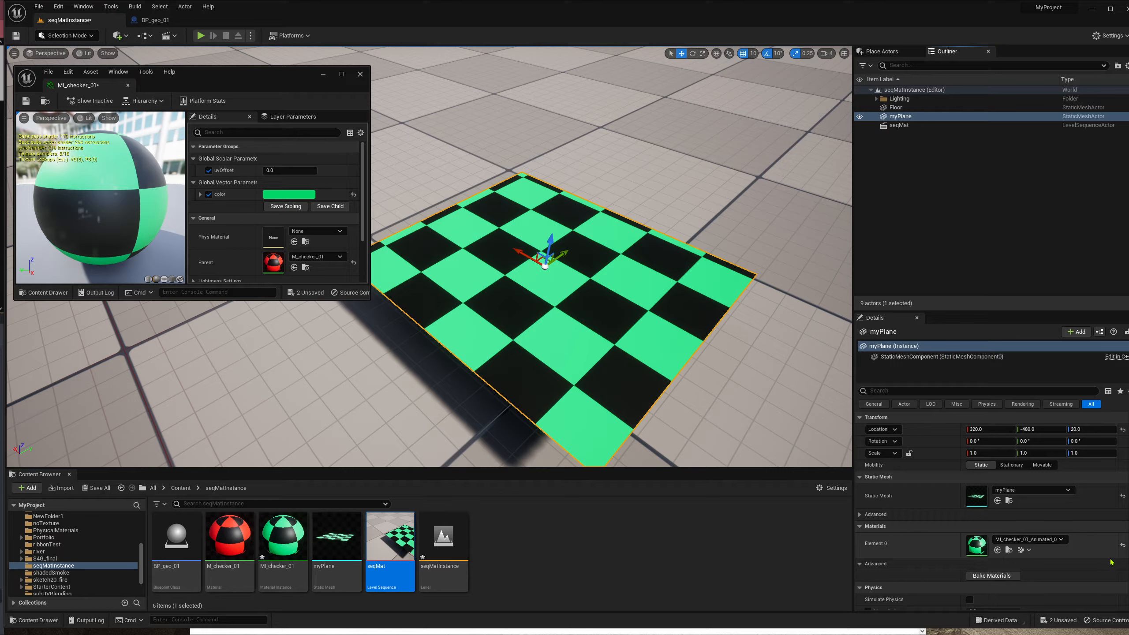
# - Set the color parameter of MI_checker_01 to magenta and reset myPlane's Element 0 material to its default
pyautogui.click(289, 195)
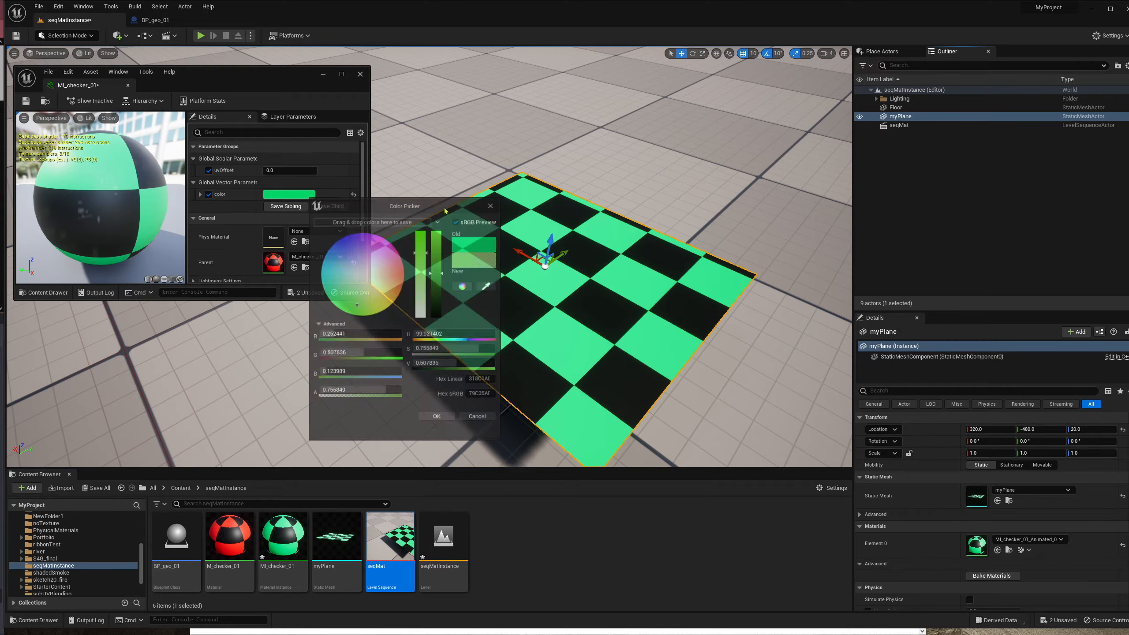
pyautogui.moveTo(389, 278); pyautogui.dragTo(402, 258)
pyautogui.click(438, 420)
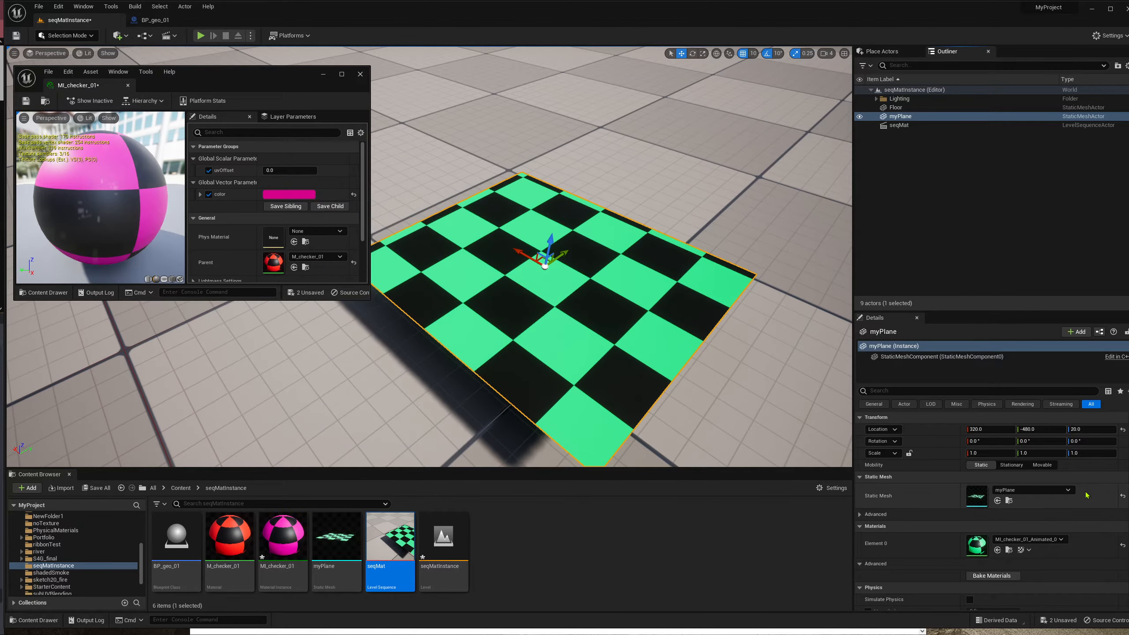
pyautogui.click(1123, 546)
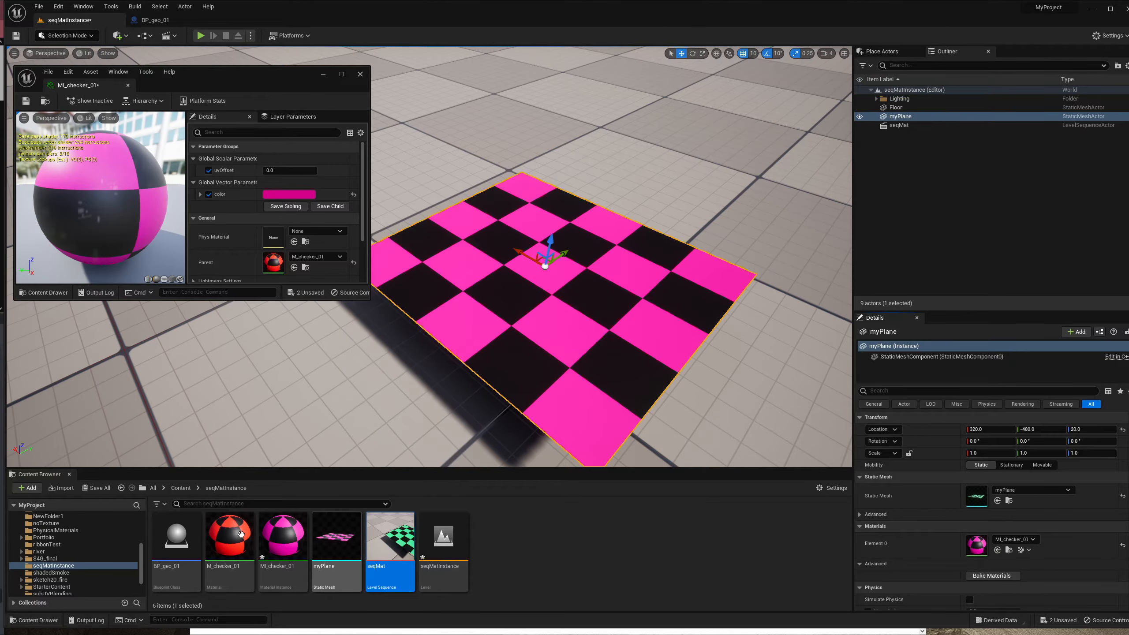
# - Save MI_checker_01 and the seqMatInstance level, and delete myPlane from the level
pyautogui.click(96, 488)
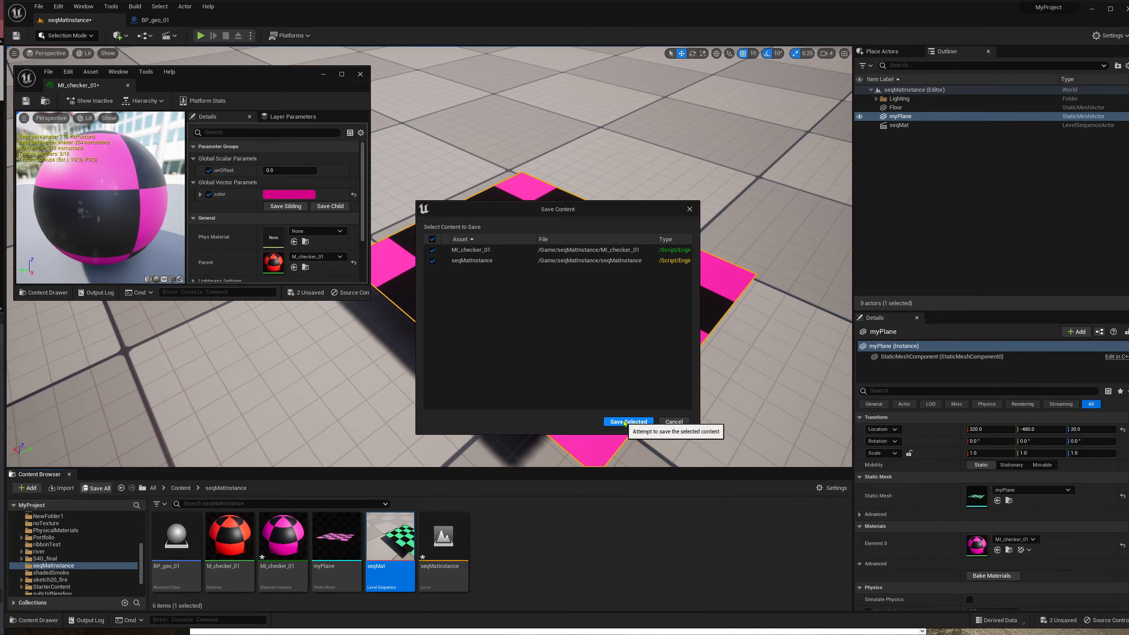
pyautogui.click(625, 421)
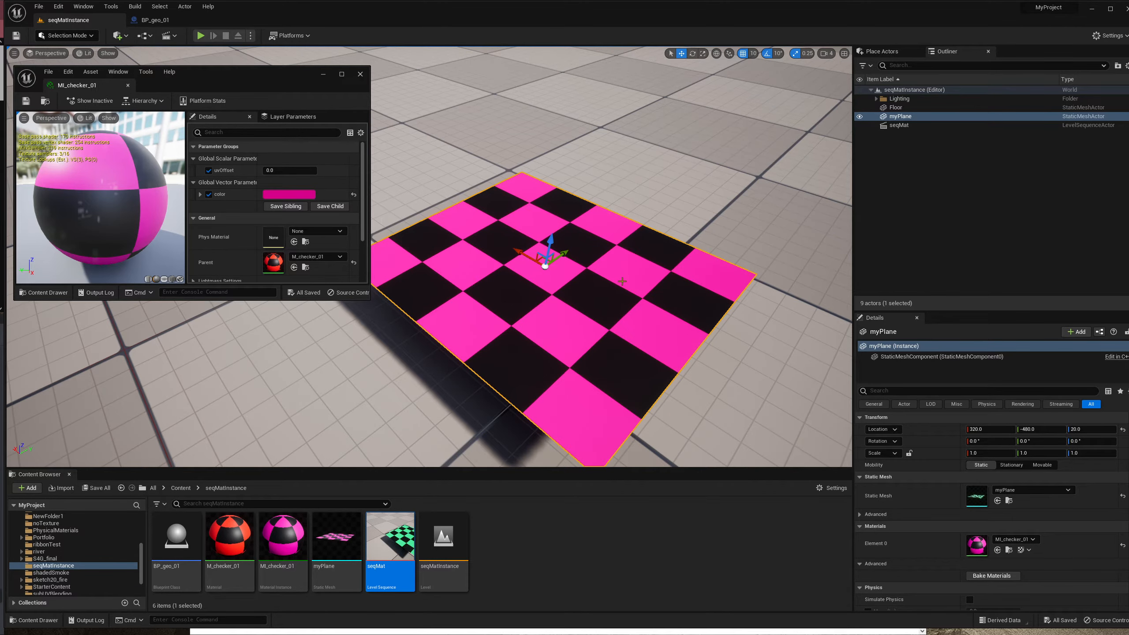
pyautogui.moveTo(622, 281); pyautogui.dragTo(586, 251)
pyautogui.press('Delete')
pyautogui.click(591, 354)
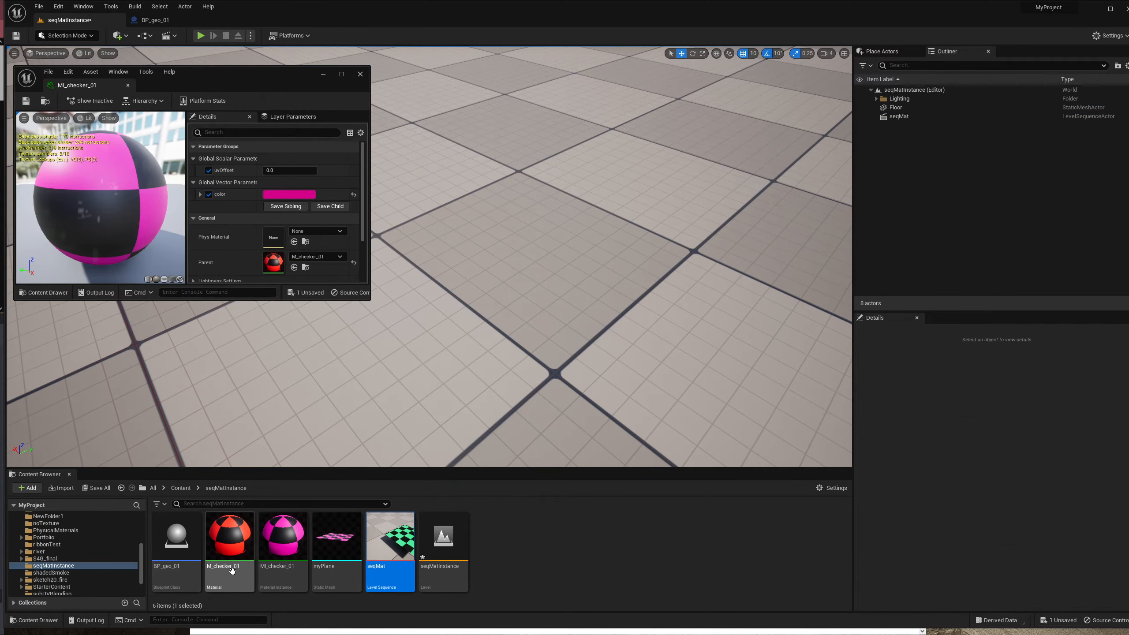
# - Open the BP_geo_01 blueprint, detach it into its own floating window, and enlarge that window
pyautogui.doubleClick(176, 540)
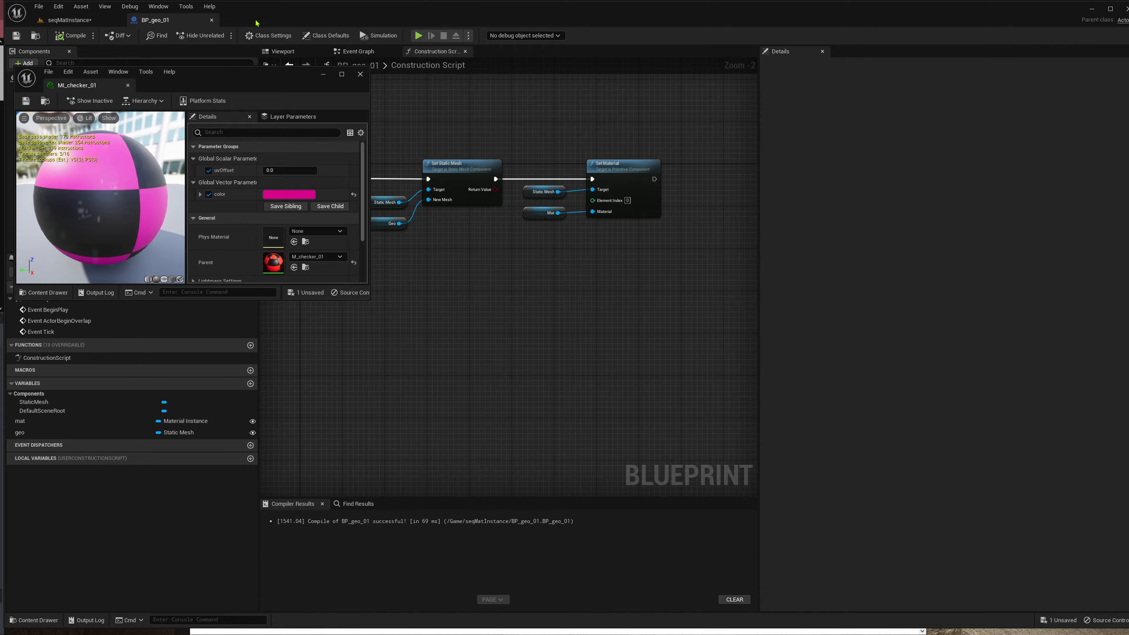
pyautogui.moveTo(179, 21); pyautogui.dragTo(498, 146)
pyautogui.moveTo(675, 142); pyautogui.dragTo(622, 68)
pyautogui.moveTo(734, 267); pyautogui.dragTo(1039, 564)
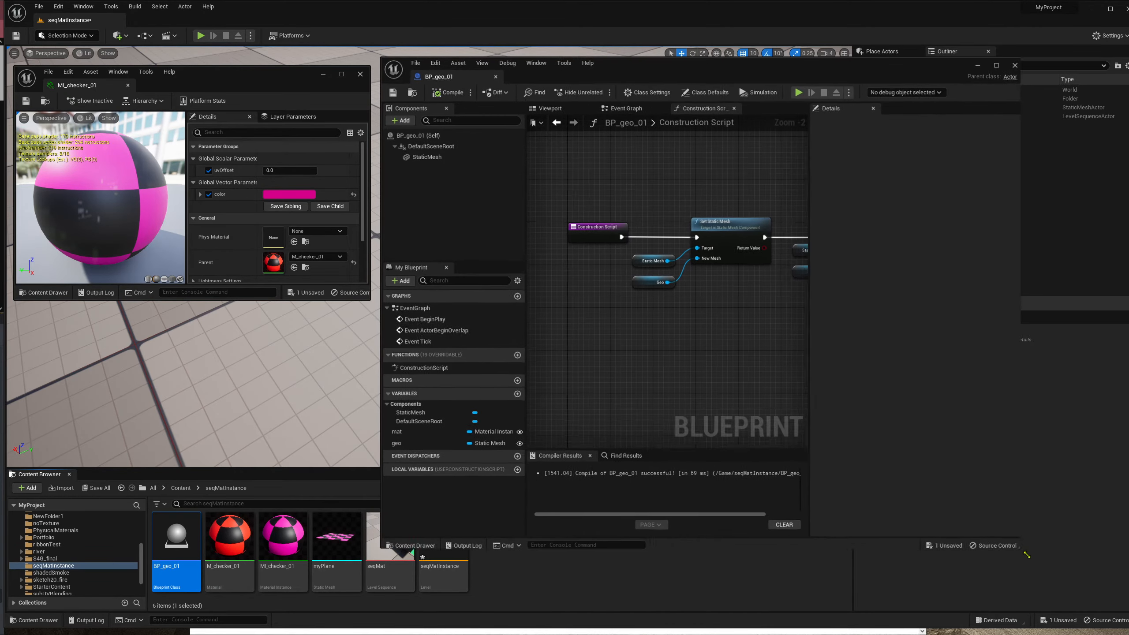
# - Examine BP_geo_01's mat and geo variables, StaticMesh component, and the Set Static Mesh and Set Material nodes, and close the blueprint
pyautogui.click(444, 434)
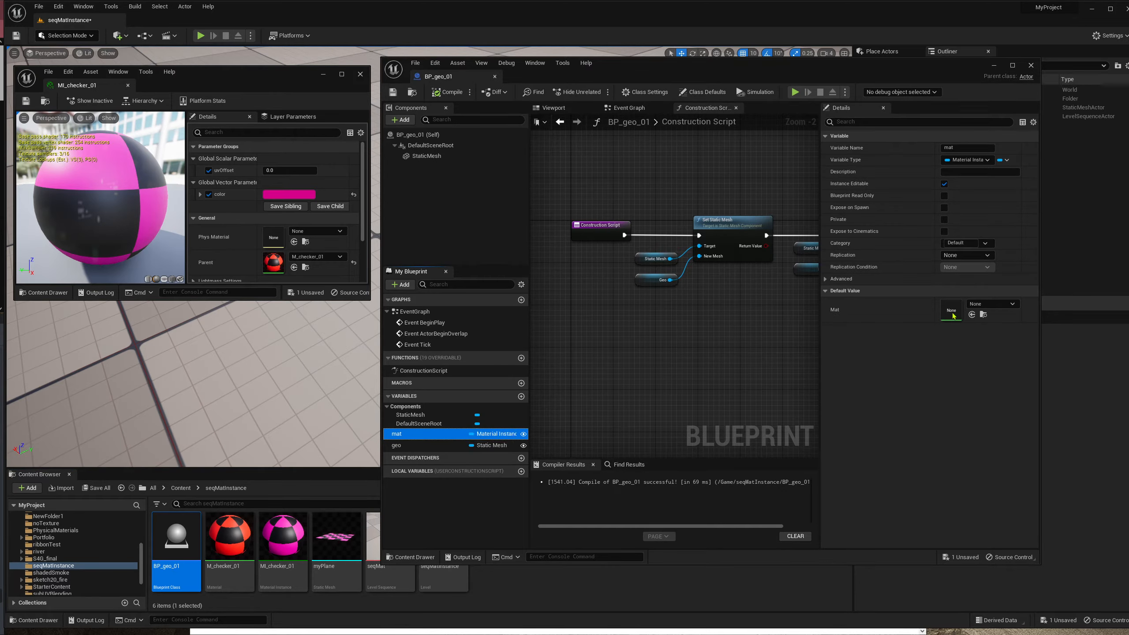
pyautogui.click(442, 445)
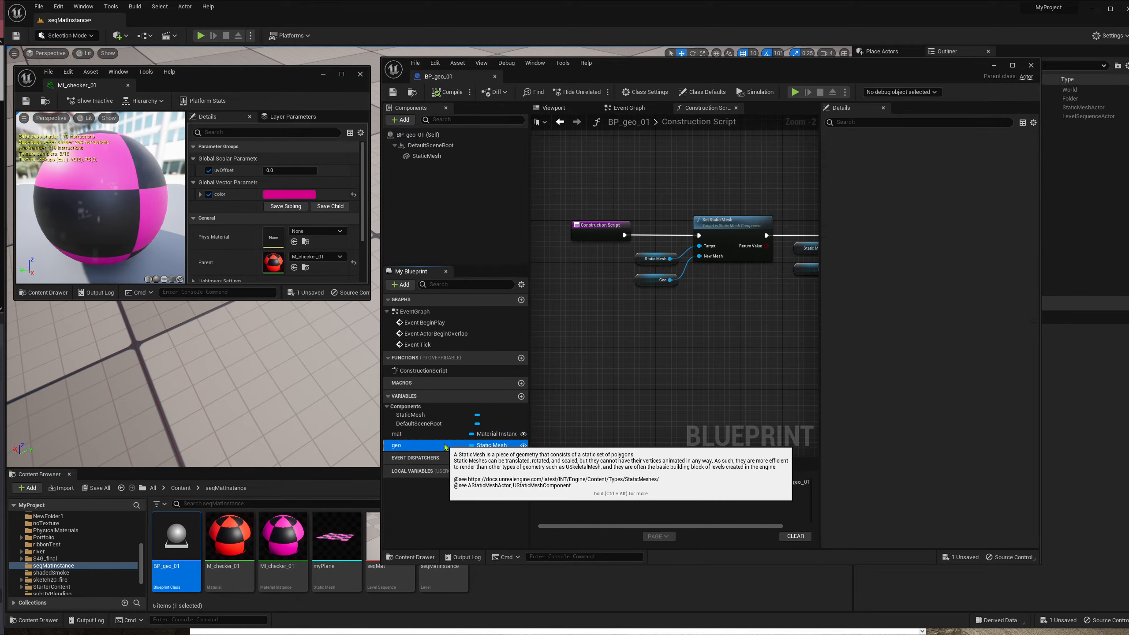
pyautogui.click(427, 155)
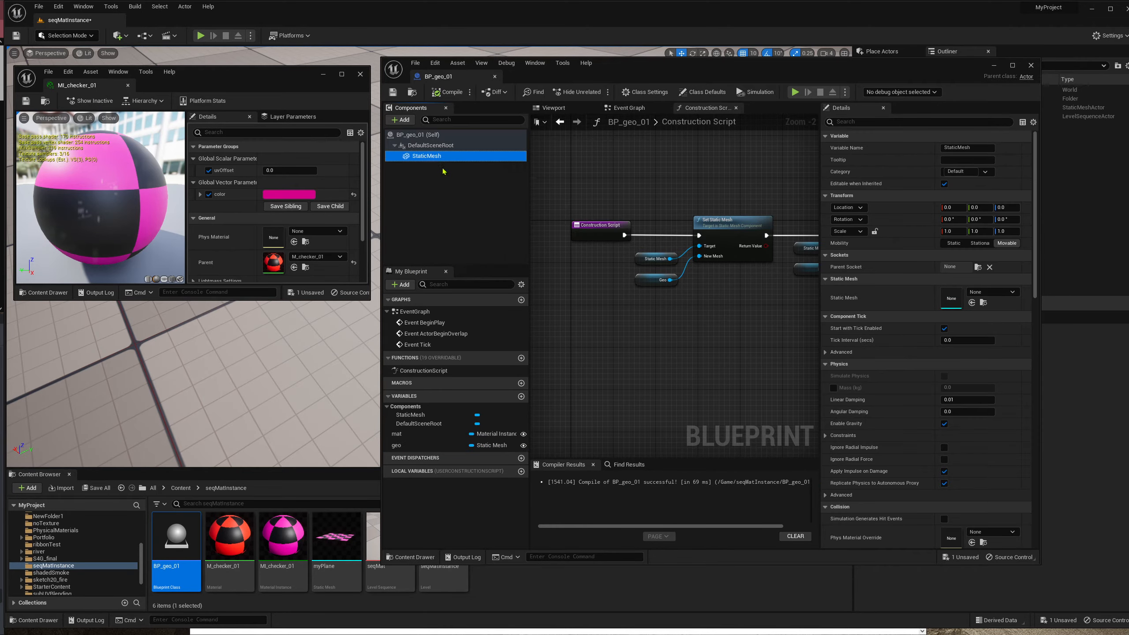
pyautogui.moveTo(678, 298); pyautogui.dragTo(622, 301, button='right')
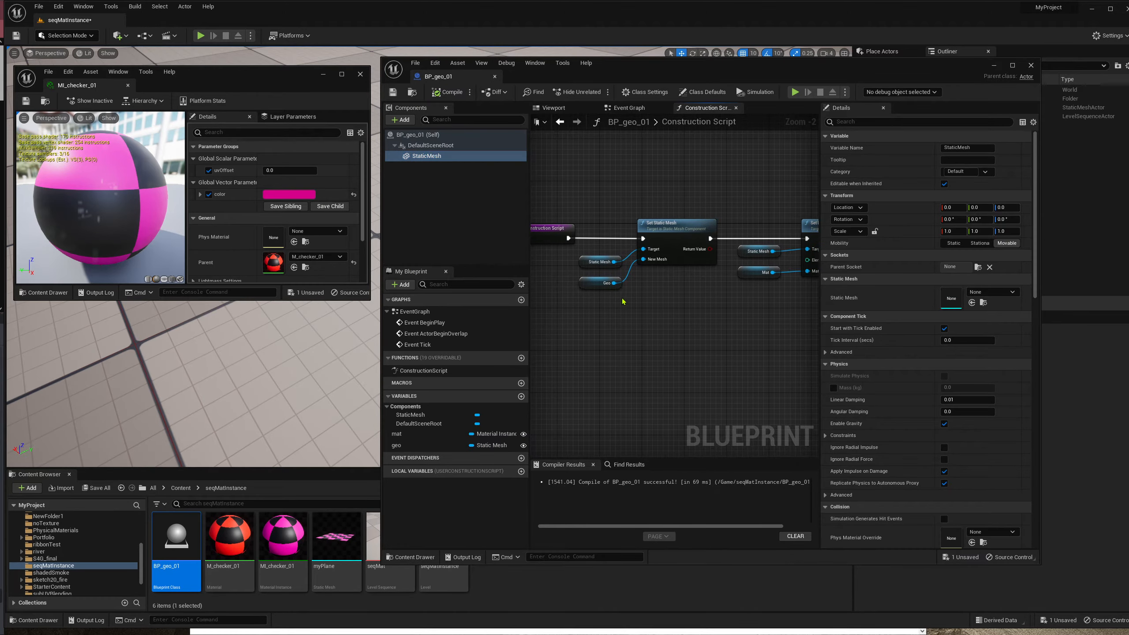
pyautogui.scroll(2, 566, 248)
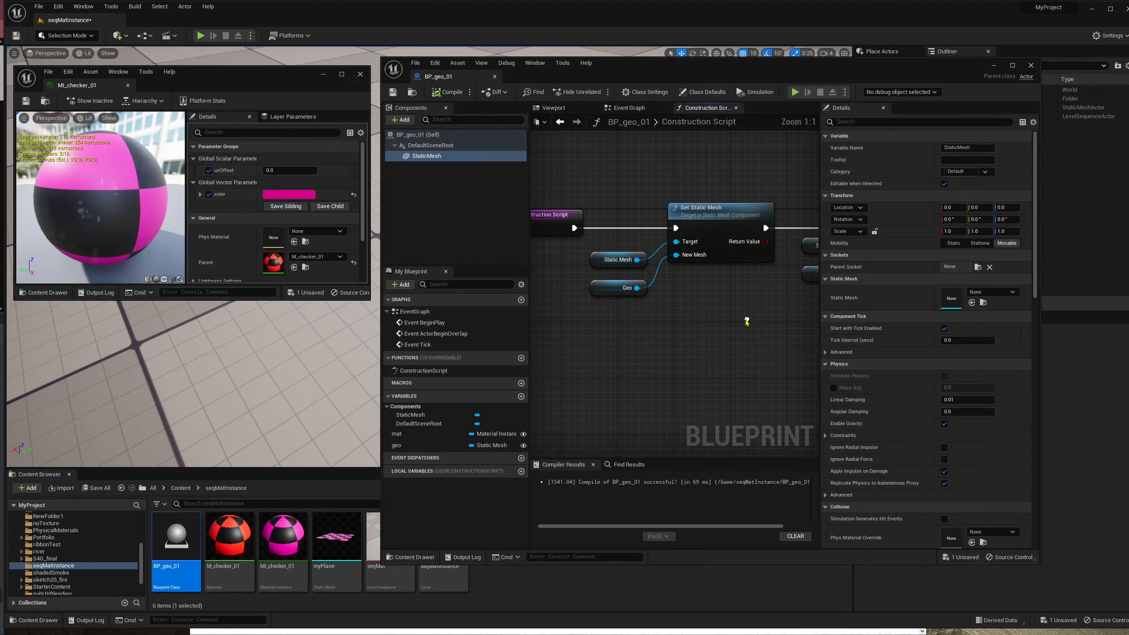
pyautogui.click(622, 287)
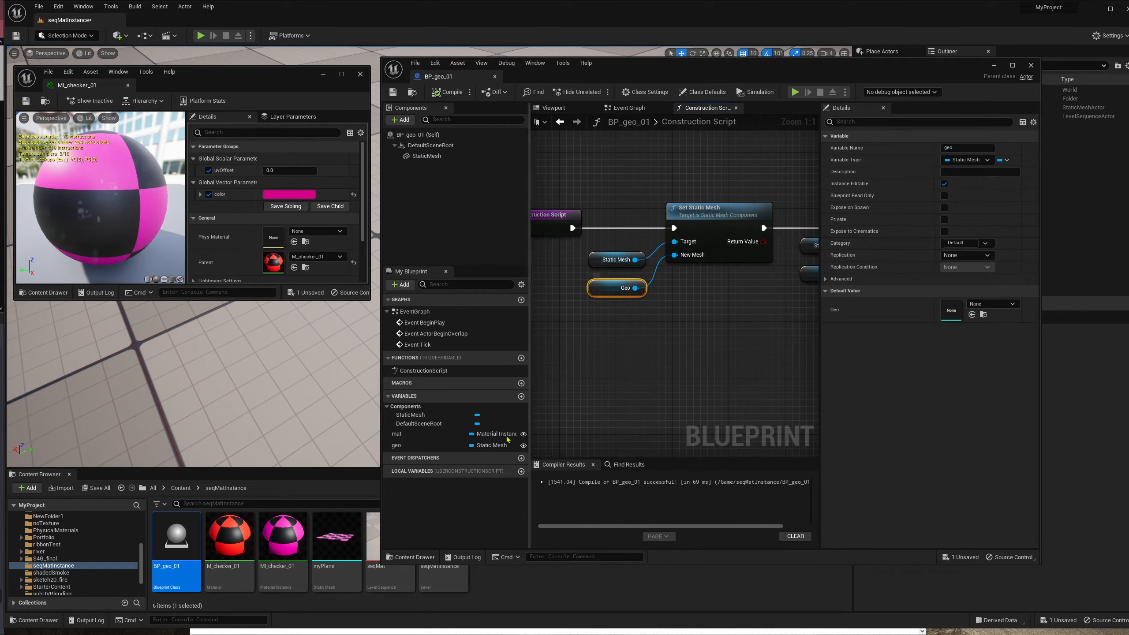
pyautogui.click(446, 445)
pyautogui.moveTo(739, 343); pyautogui.dragTo(555, 345, button='right')
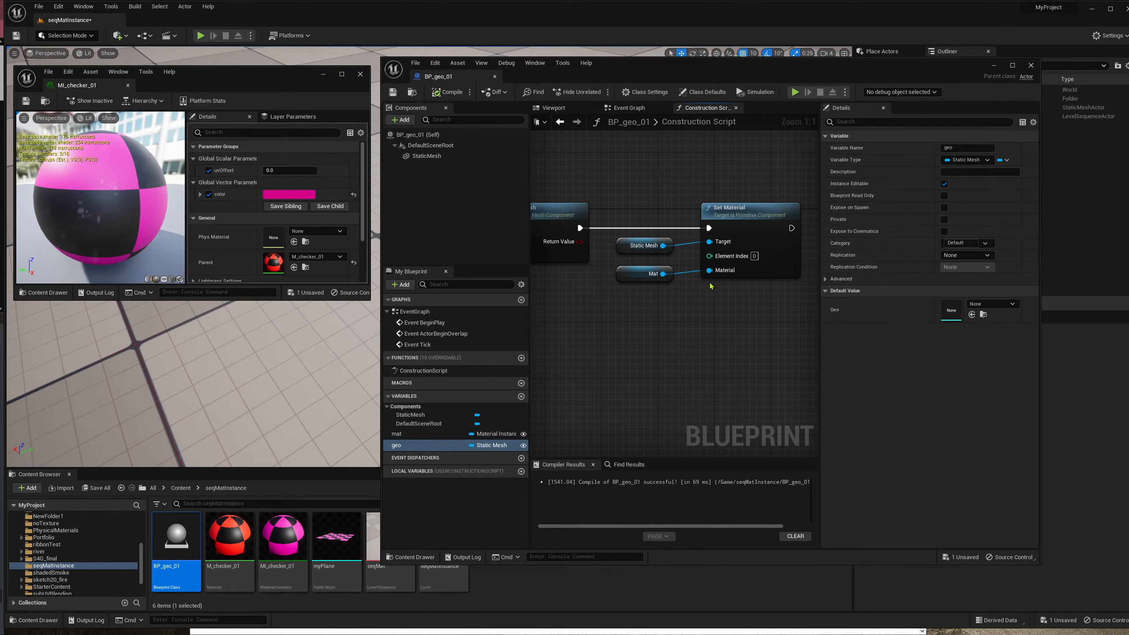
pyautogui.click(647, 274)
pyautogui.click(400, 433)
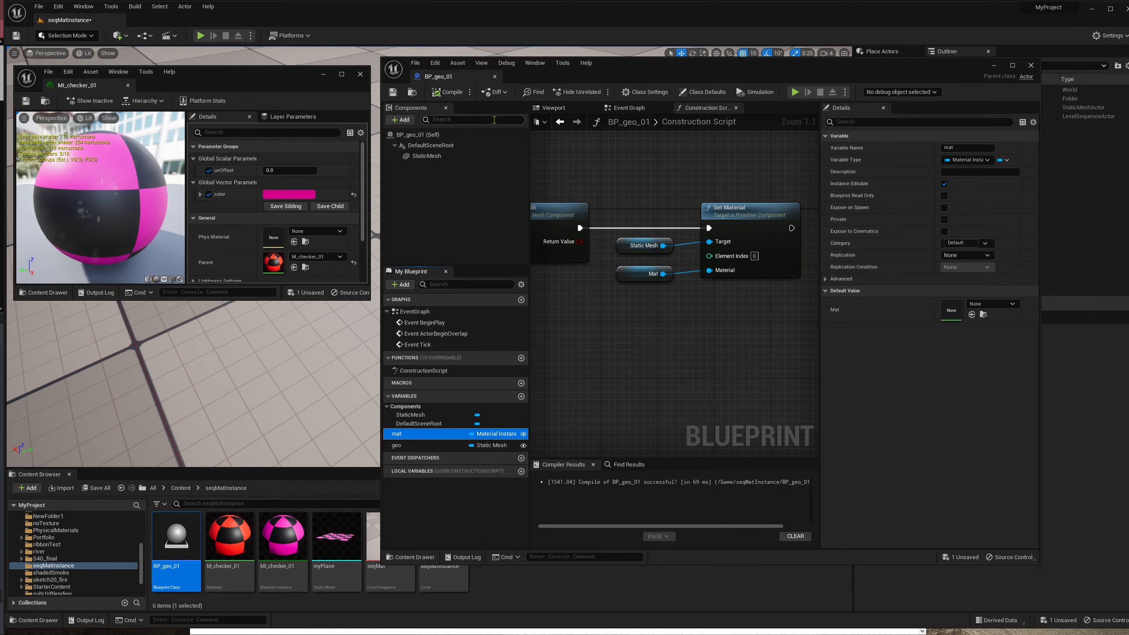
pyautogui.click(494, 76)
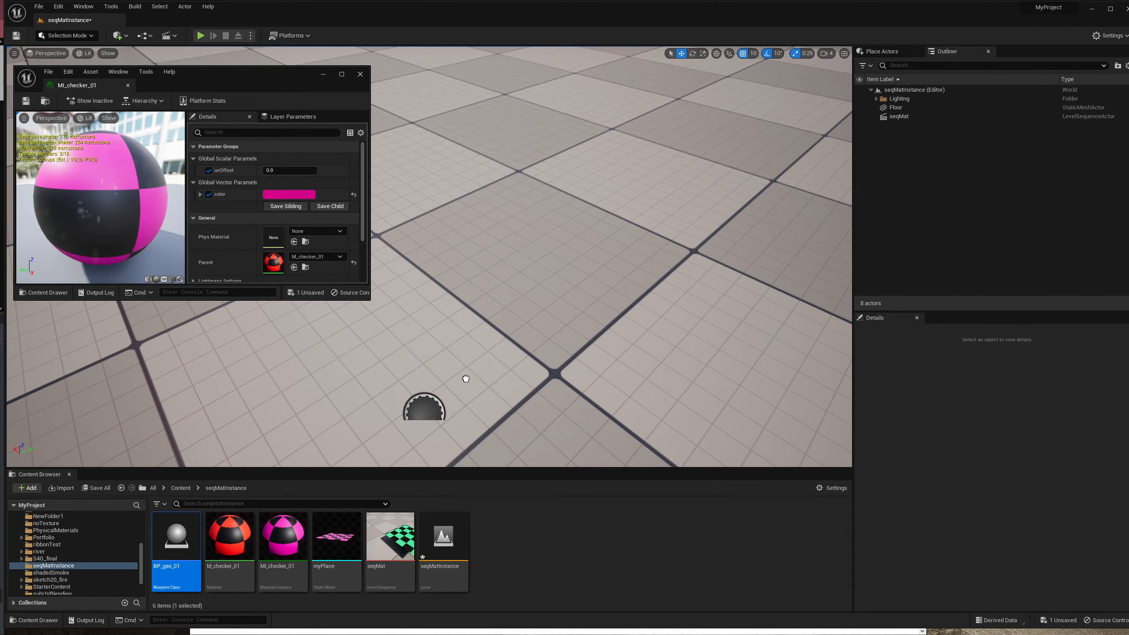
# - Place BP_geo_01 on the floor of the level and set its Geo to Plane and its Mat to MI_checker_01
pyautogui.moveTo(466, 378); pyautogui.dragTo(591, 181)
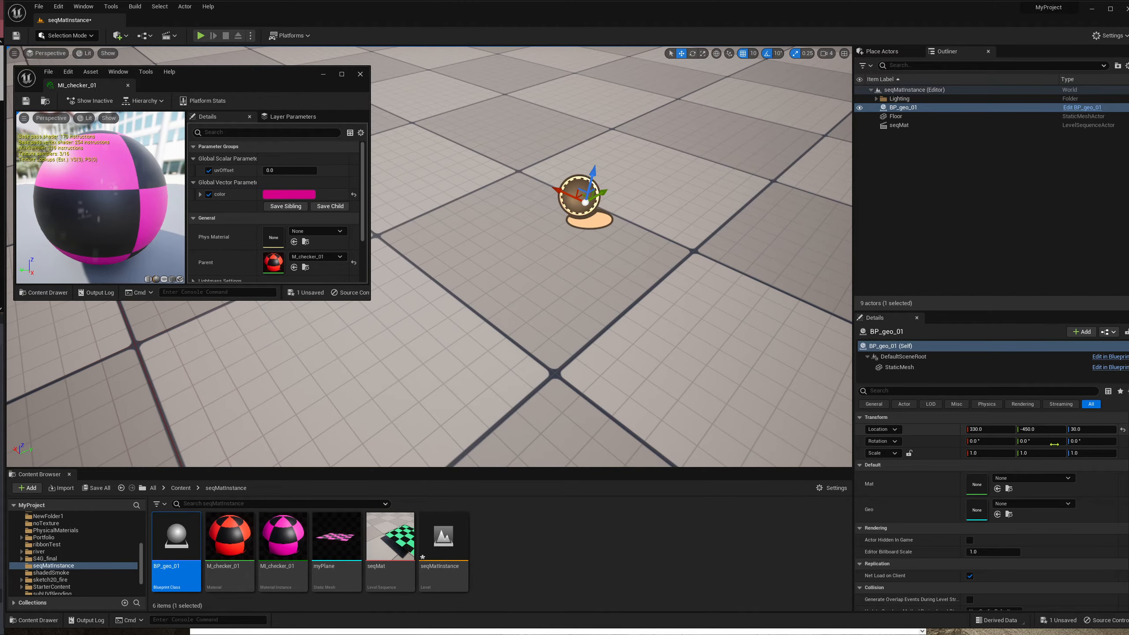
pyautogui.click(1037, 512)
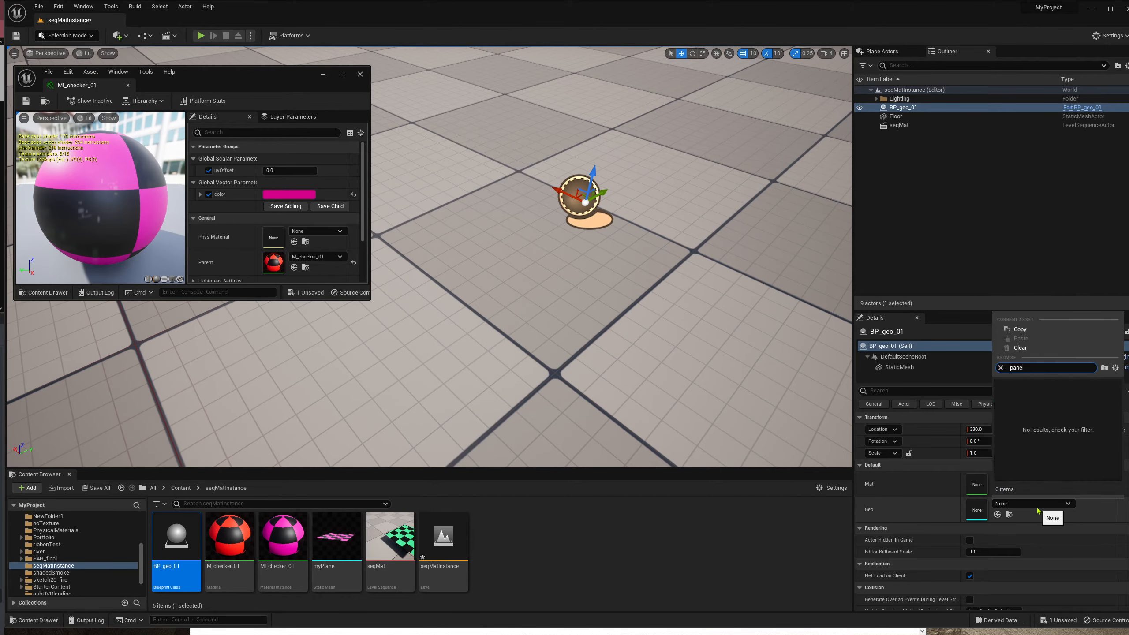
pyautogui.press('Right')
pyautogui.write('l')
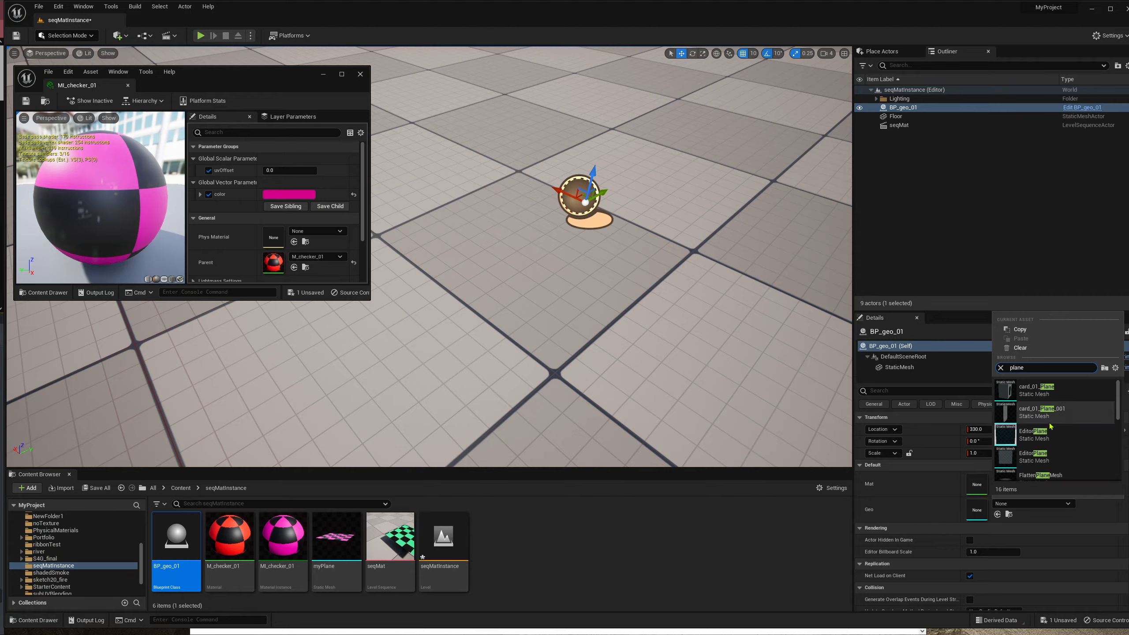
pyautogui.scroll(-2, 1051, 426)
pyautogui.scroll(-2, 1051, 426)
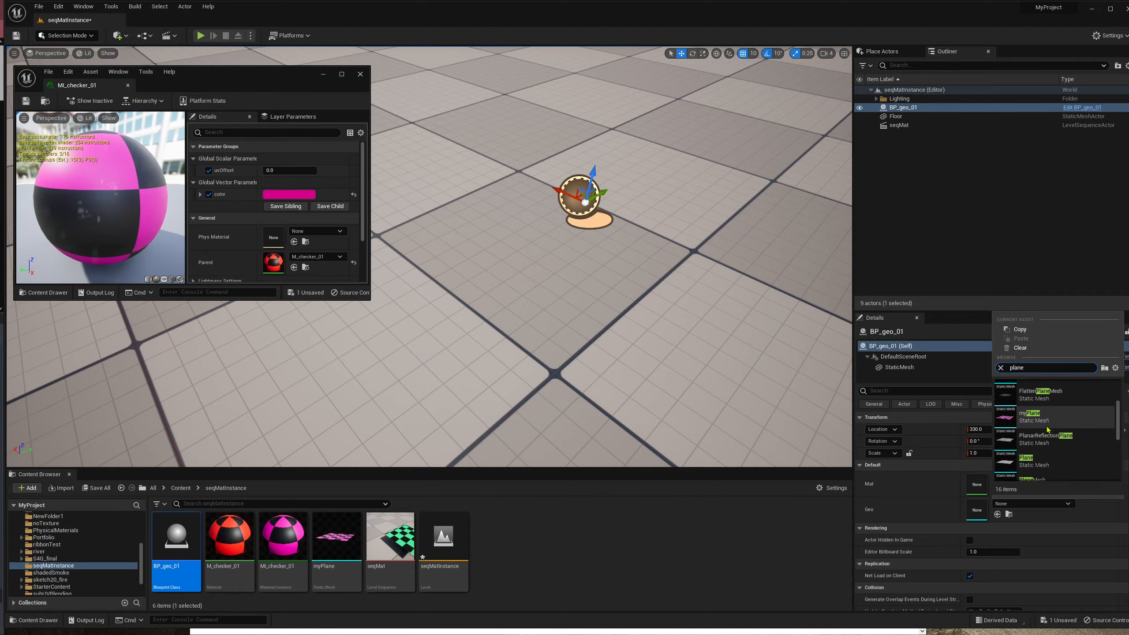
pyautogui.click(1035, 461)
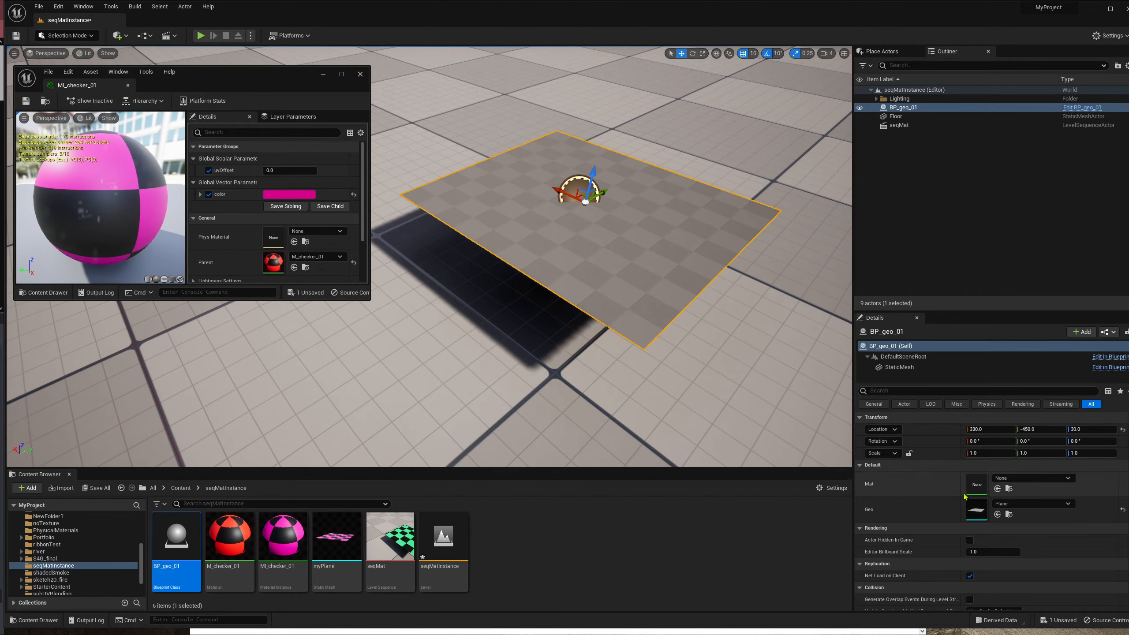
pyautogui.moveTo(282, 537); pyautogui.dragTo(1014, 482)
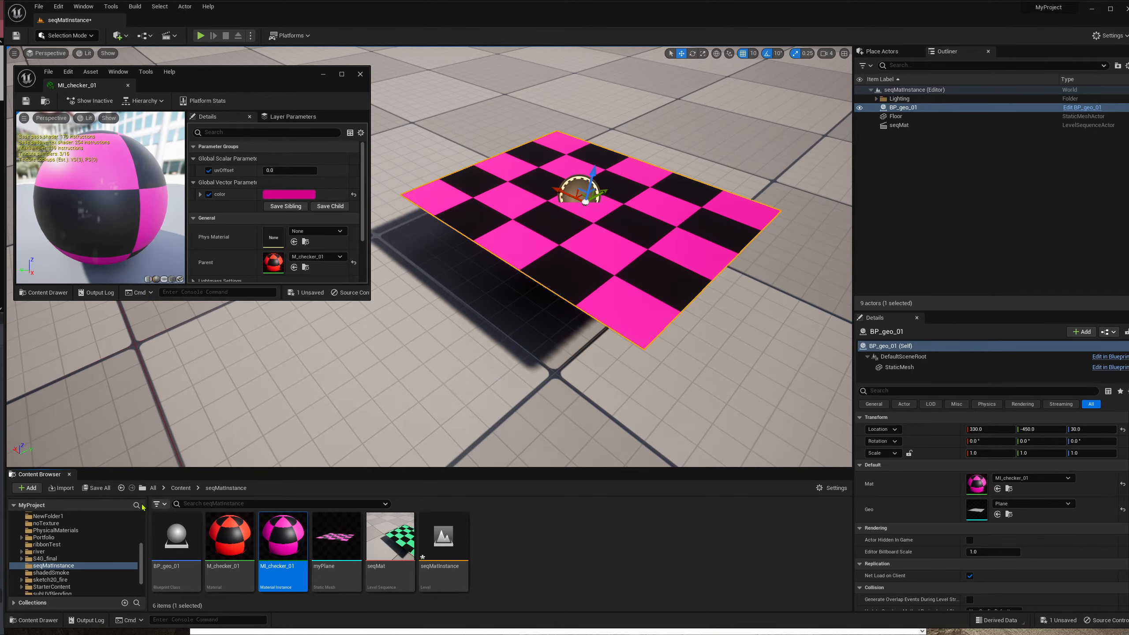
# - Save all modified content and move BP_geo_01 along Y to -460
pyautogui.click(96, 488)
pyautogui.click(627, 420)
pyautogui.moveTo(605, 196); pyautogui.dragTo(610, 265)
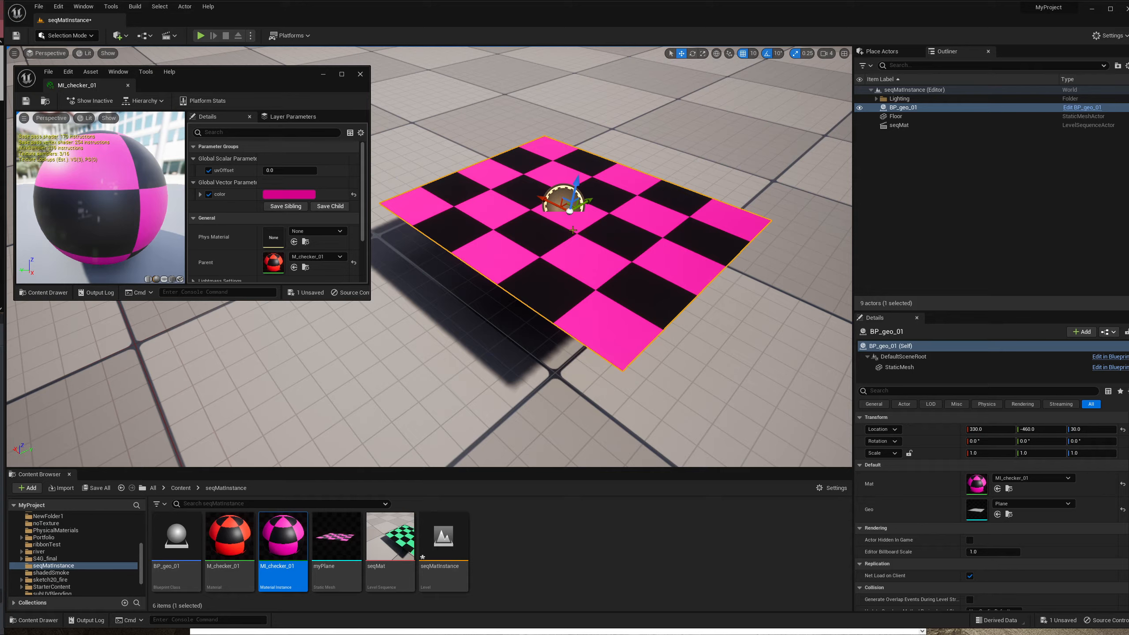
# - Open the seqMat level sequence and replace its myPlane track with a track for BP_geo_01
pyautogui.doubleClick(390, 537)
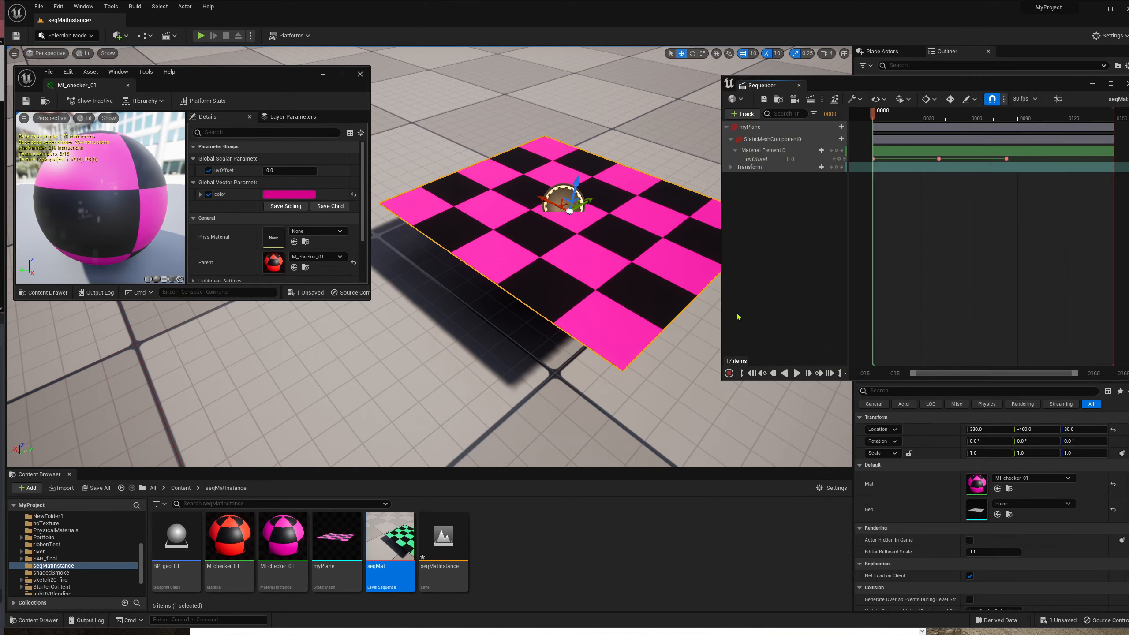
pyautogui.click(773, 127)
pyautogui.press('Delete')
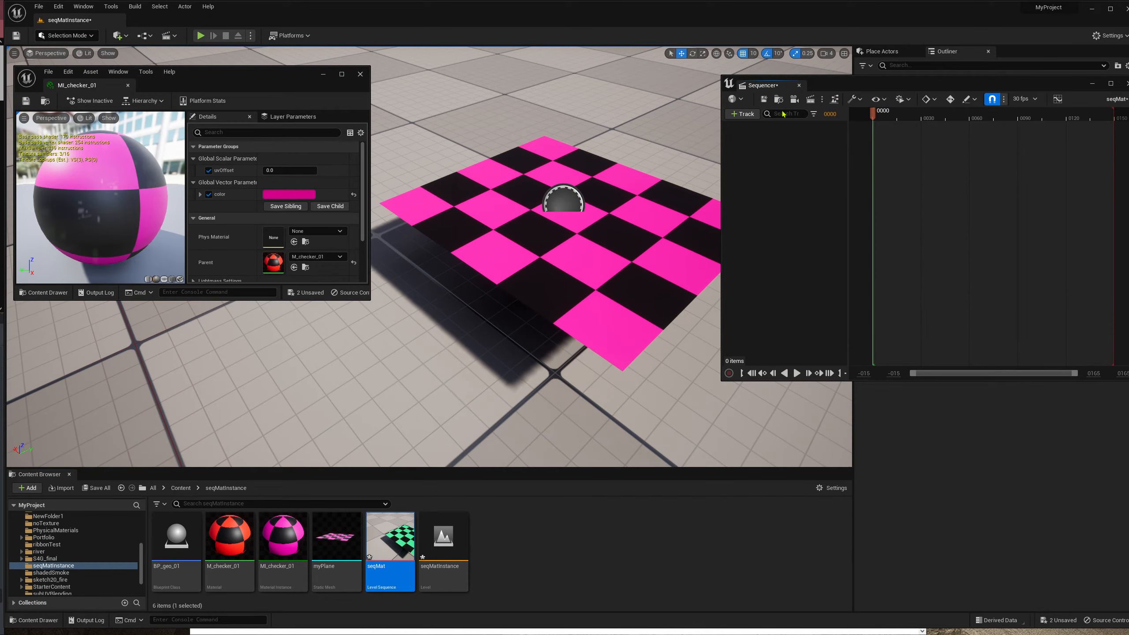
pyautogui.click(752, 114)
pyautogui.moveTo(797, 131)
pyautogui.click(890, 165)
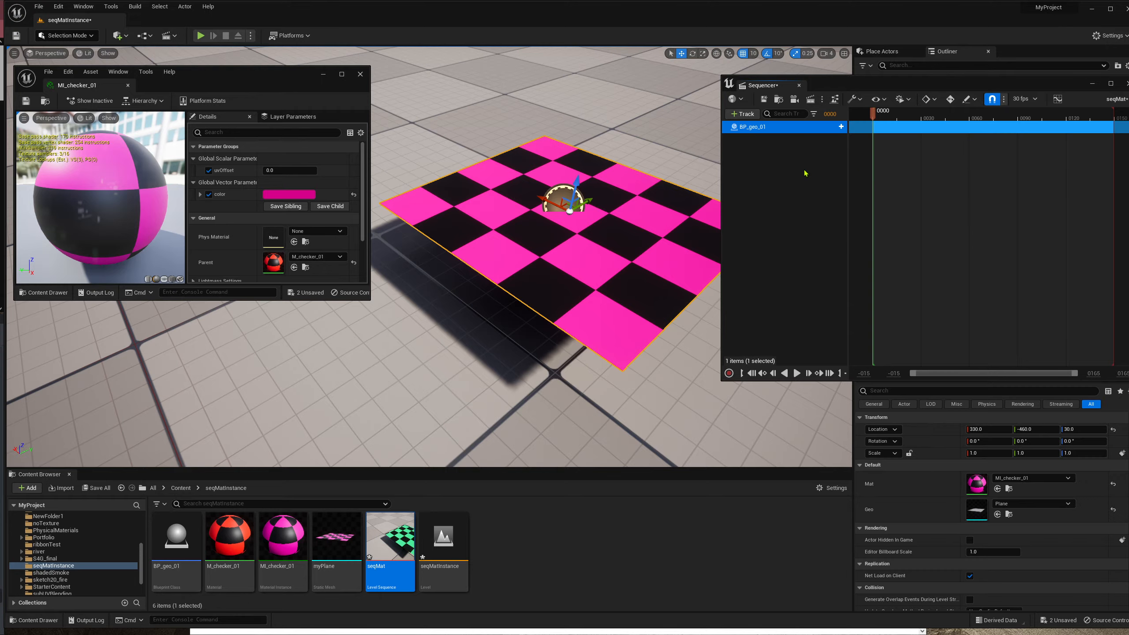
# - Add BP_geo_01's StaticMesh component to the sequence with a Material Element 0 track and its uvOffset parameter
pyautogui.click(828, 127)
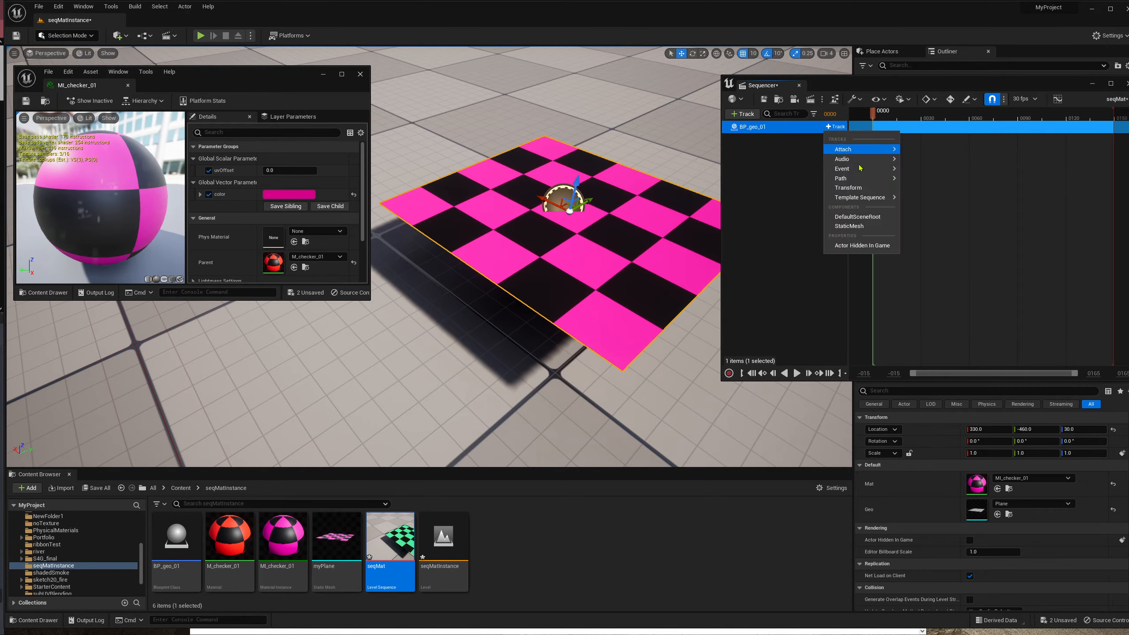
pyautogui.click(857, 218)
pyautogui.click(833, 138)
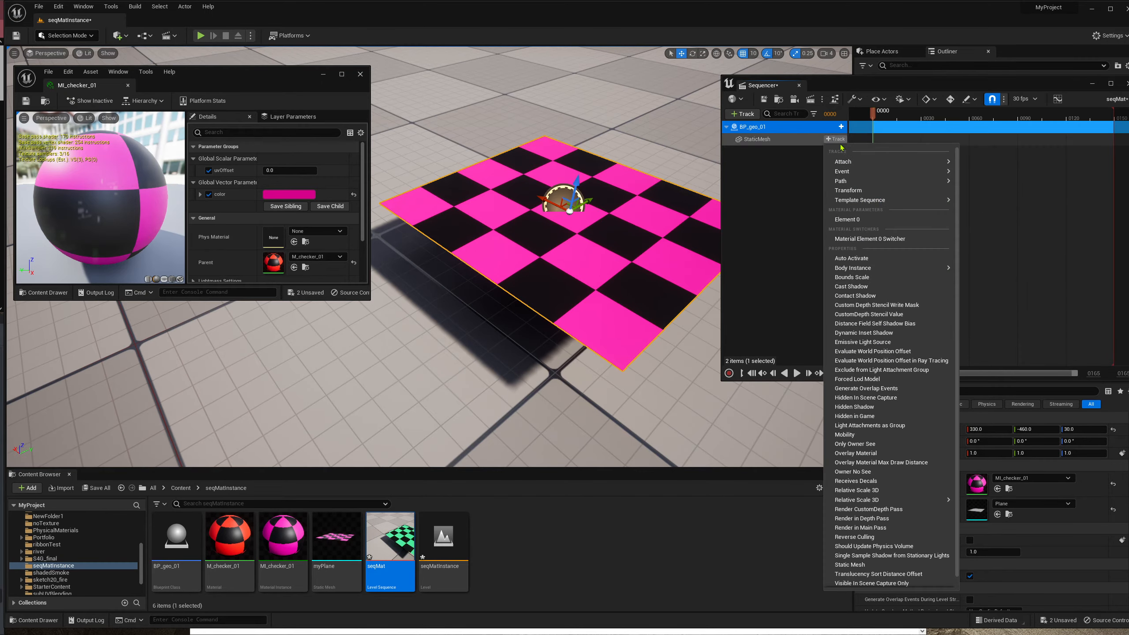
pyautogui.click(862, 221)
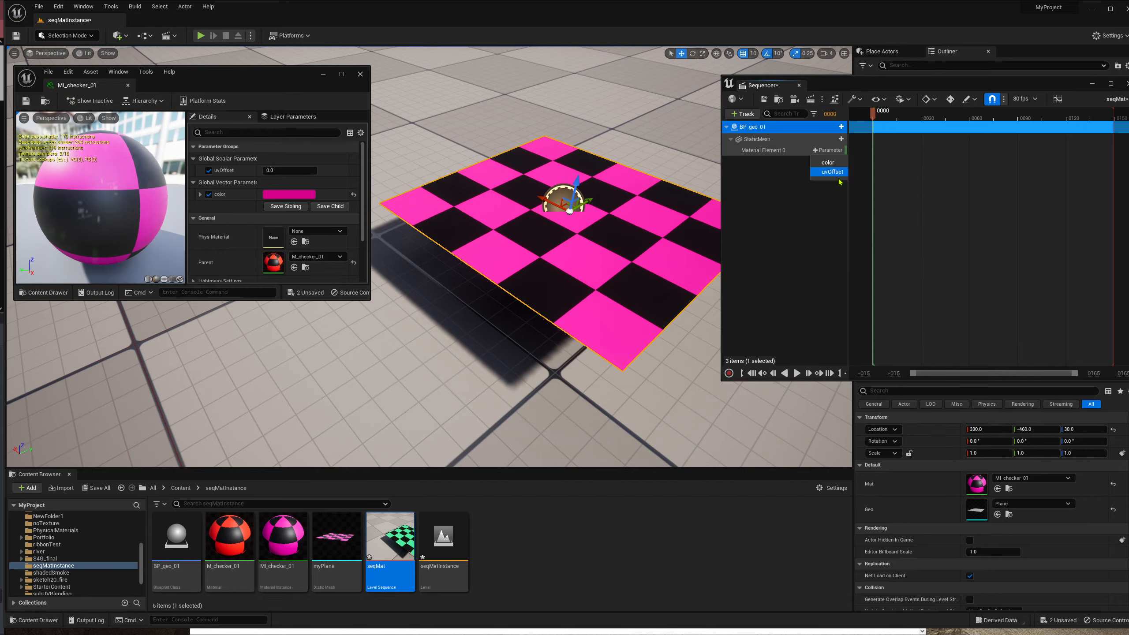
# - Key a higher uvOffset value for Material Element 0 at frame 80
pyautogui.moveTo(873, 114); pyautogui.dragTo(1002, 117)
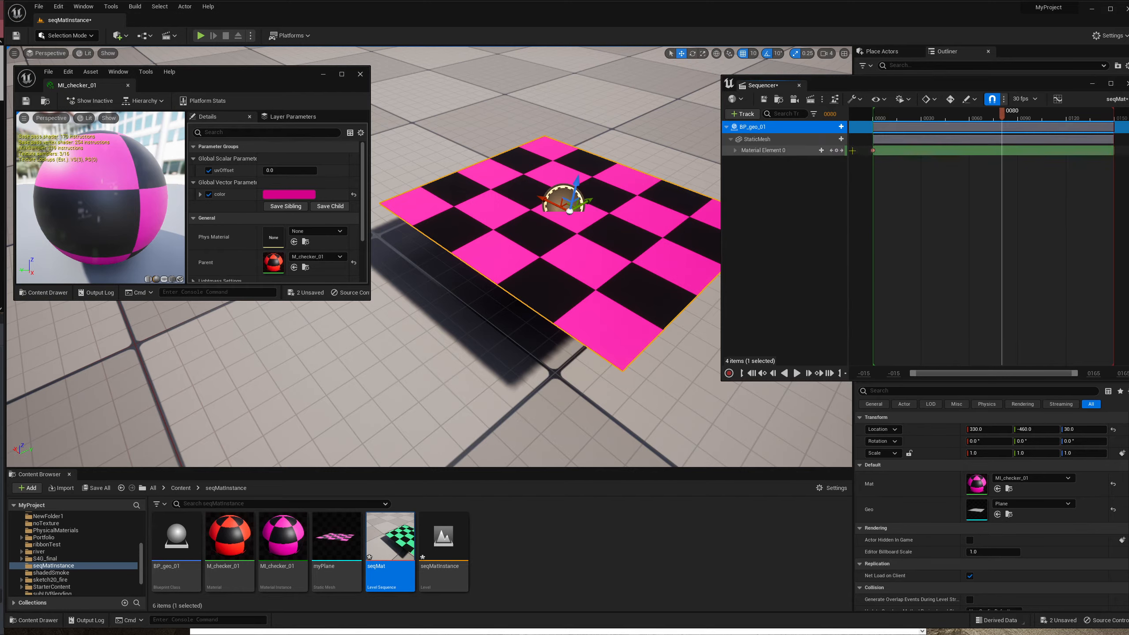
pyautogui.click(735, 151)
pyautogui.moveTo(797, 159); pyautogui.dragTo(832, 159)
# - Play the sequence from near its start to check the checker animation, and save and close seqMat
pyautogui.click(884, 119)
pyautogui.press('space')
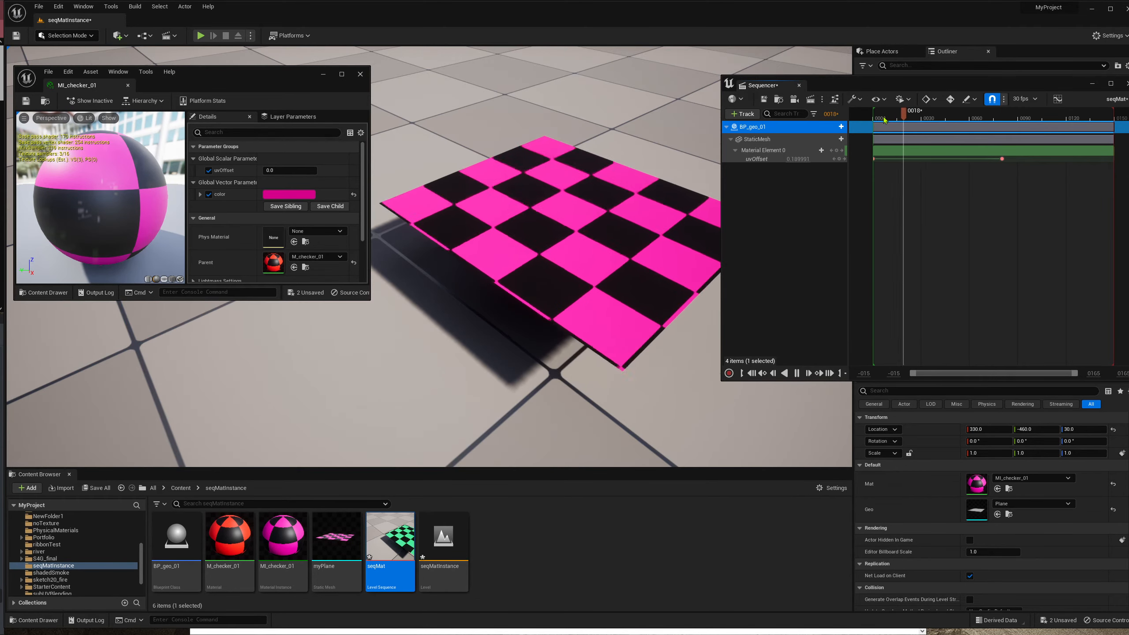
pyautogui.press('space')
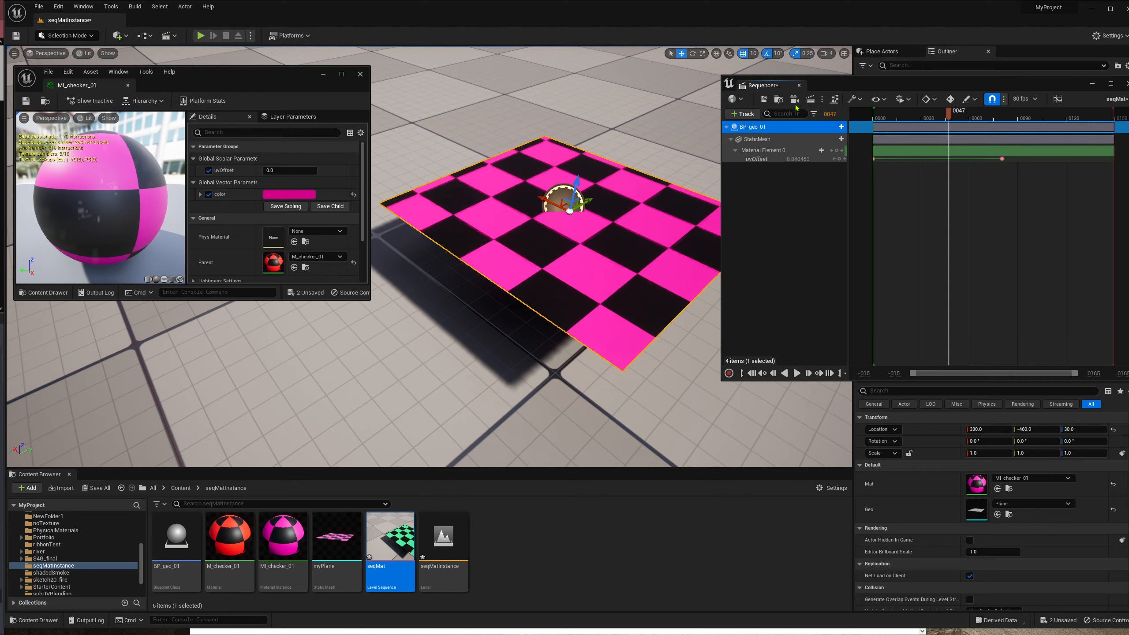
pyautogui.click(765, 99)
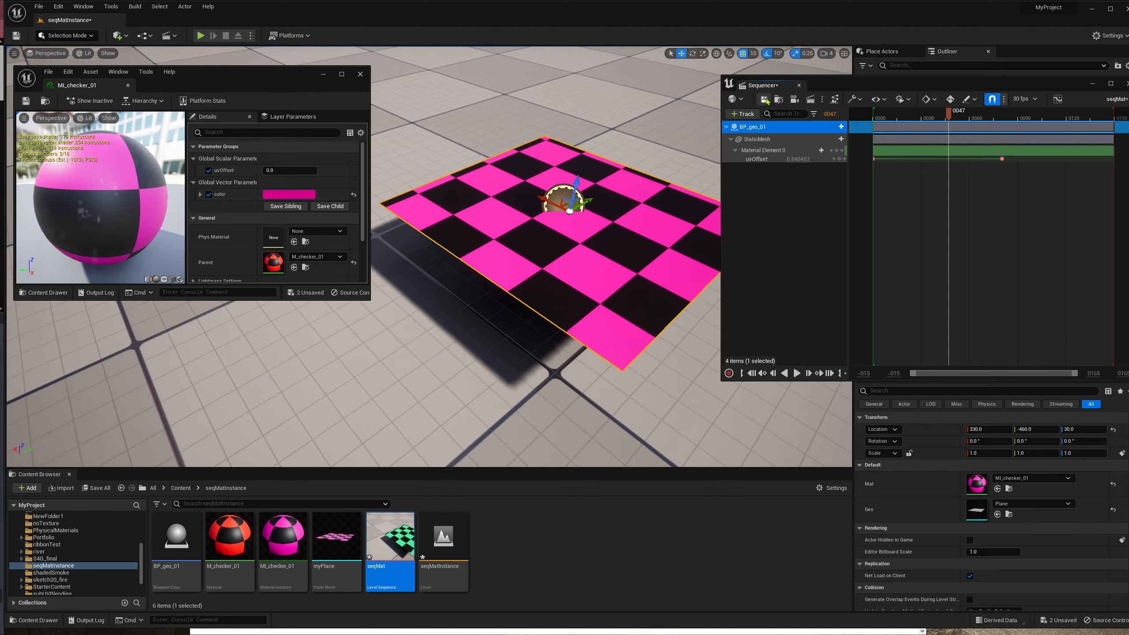
pyautogui.click(798, 85)
# - Set MI_checker_01's color parameter to light green and move BP_geo_01 to Y -450 to refresh its material
pyautogui.click(293, 194)
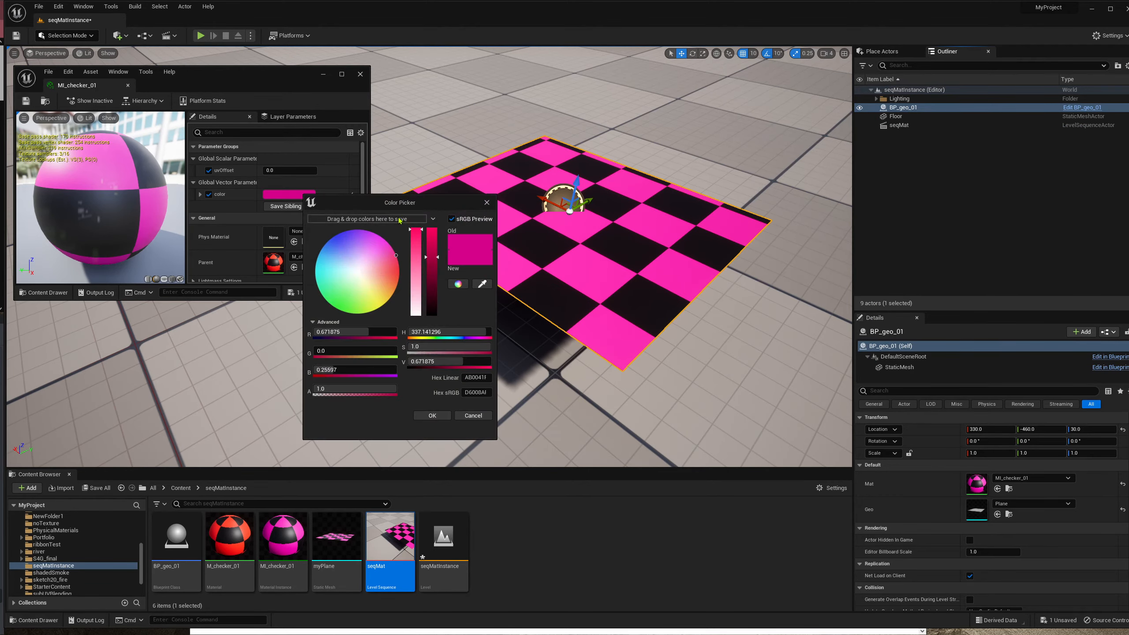
pyautogui.click(346, 295)
pyautogui.click(432, 415)
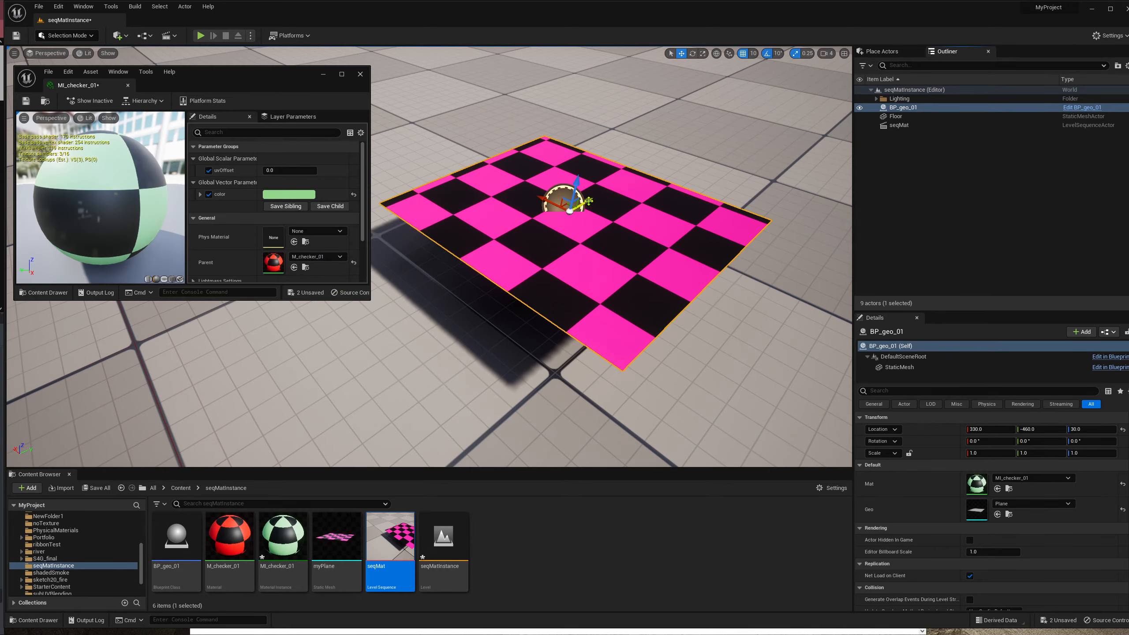
pyautogui.moveTo(589, 201); pyautogui.dragTo(595, 195)
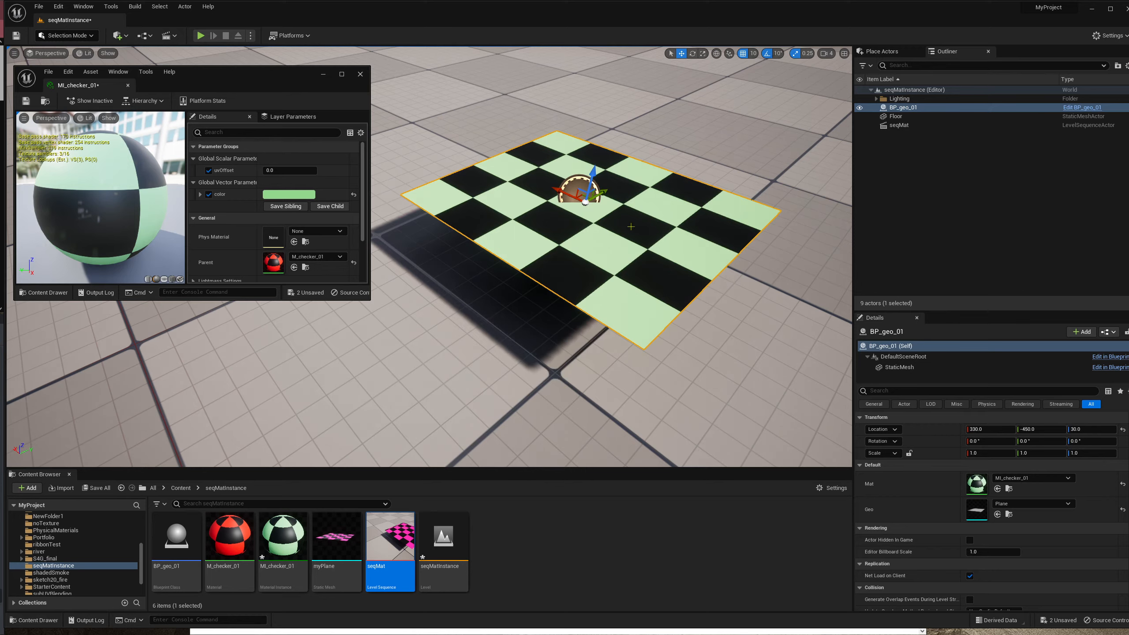
# - Move BP_geo_01 to Y -460 and save MI_checker_01 and the seqMatInstance level
pyautogui.moveTo(604, 194); pyautogui.dragTo(589, 203)
pyautogui.click(96, 488)
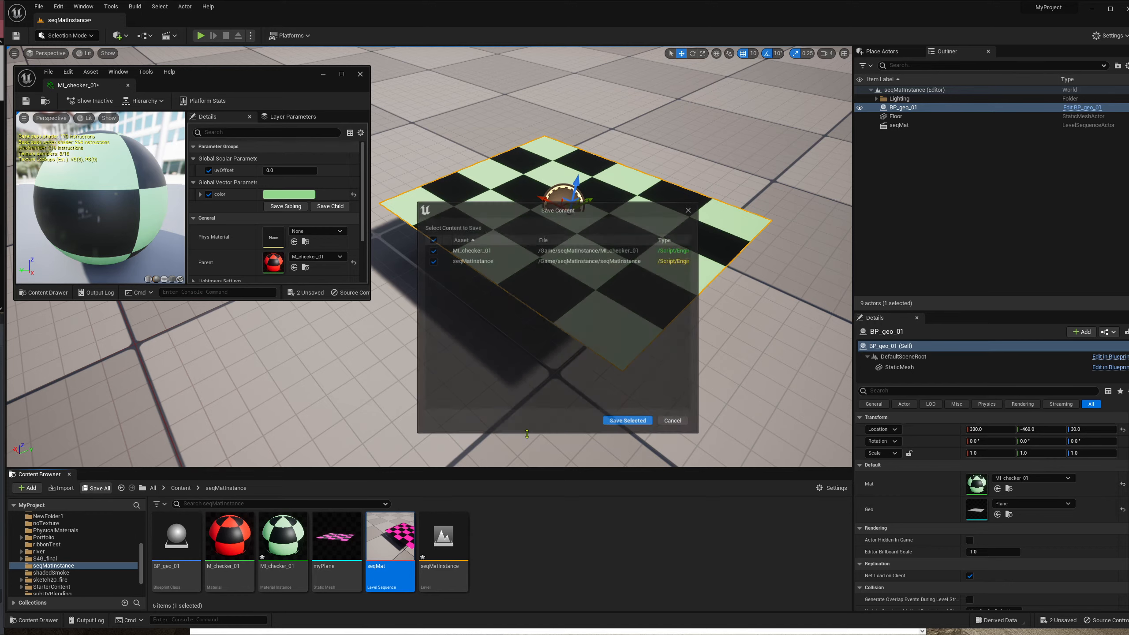
pyautogui.click(617, 419)
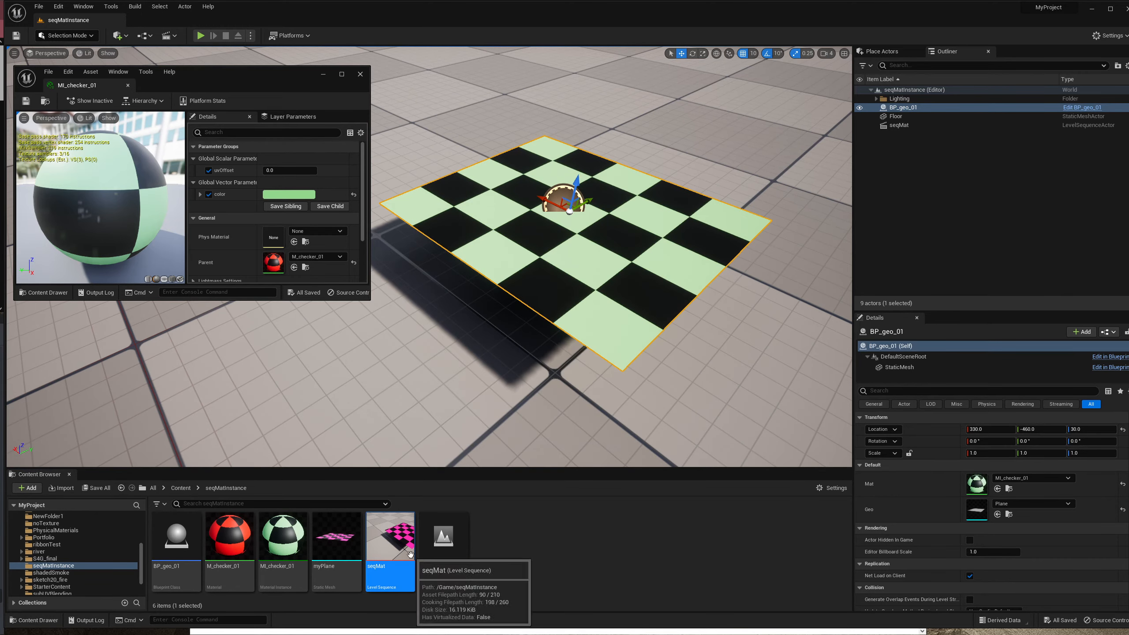
# - Reopen the seqMat sequence and select its StaticMesh track to inspect the material assigned to Element 0
pyautogui.doubleClick(410, 554)
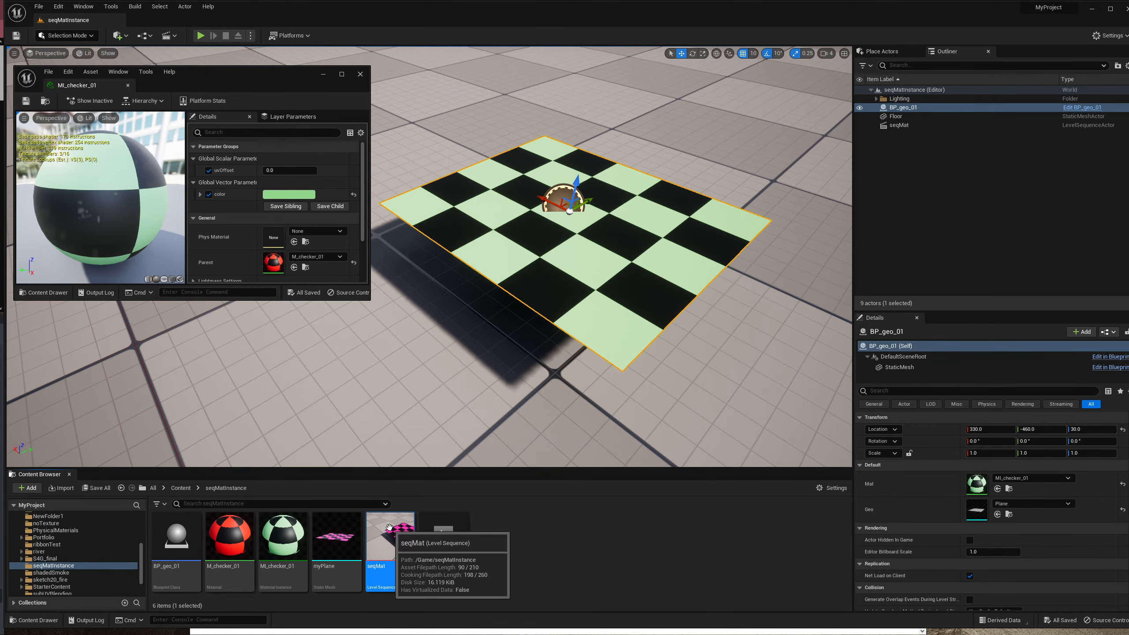
pyautogui.moveTo(834, 83); pyautogui.dragTo(818, 60)
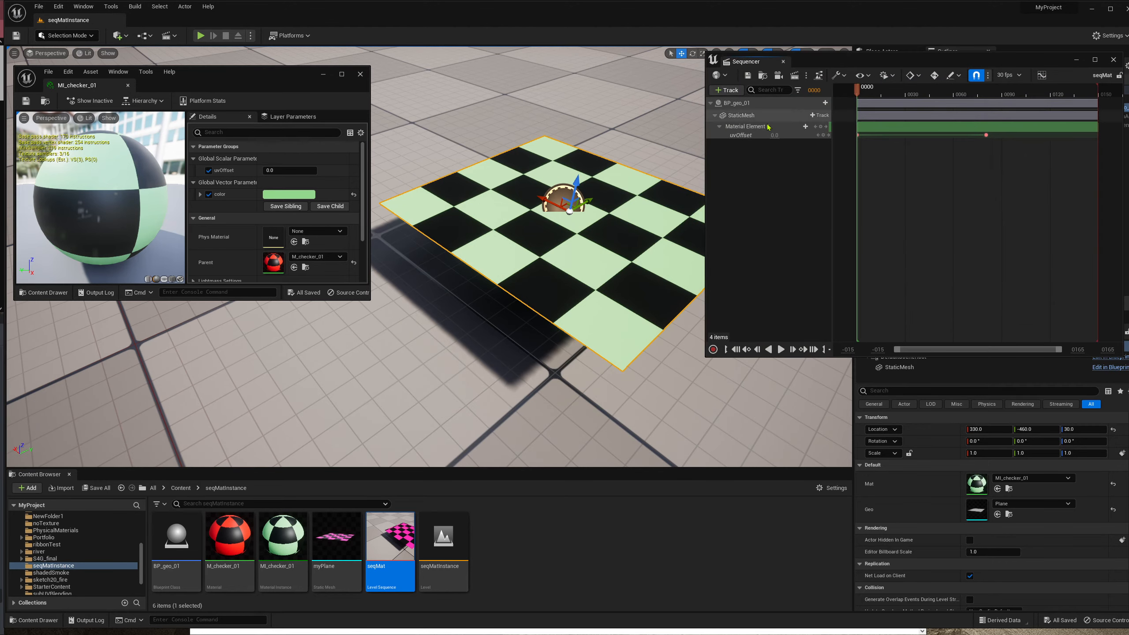
pyautogui.click(756, 116)
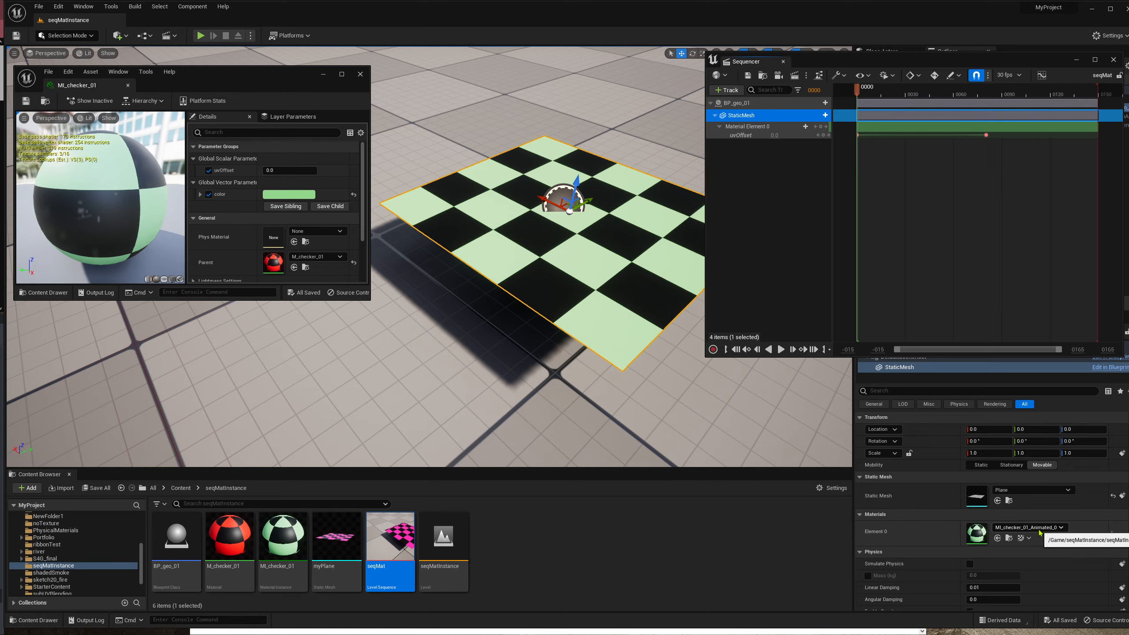
# - Key uvOffset at about 1.01 on frame 41, and save and close the seqMat sequence
pyautogui.moveTo(914, 92); pyautogui.dragTo(923, 93)
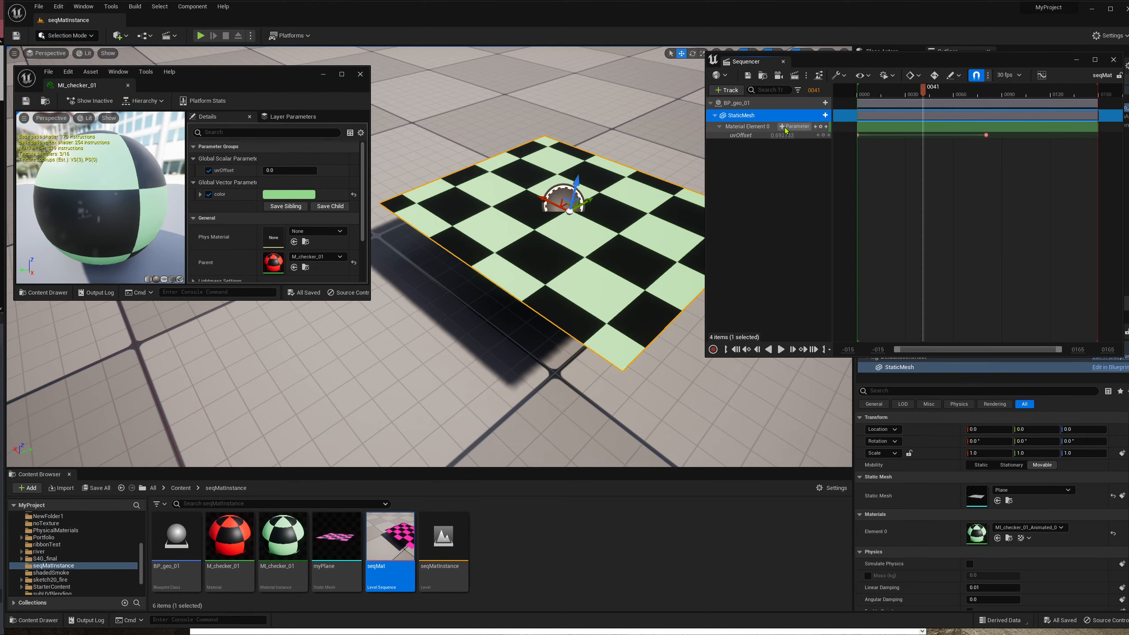
pyautogui.moveTo(785, 137); pyautogui.dragTo(796, 138)
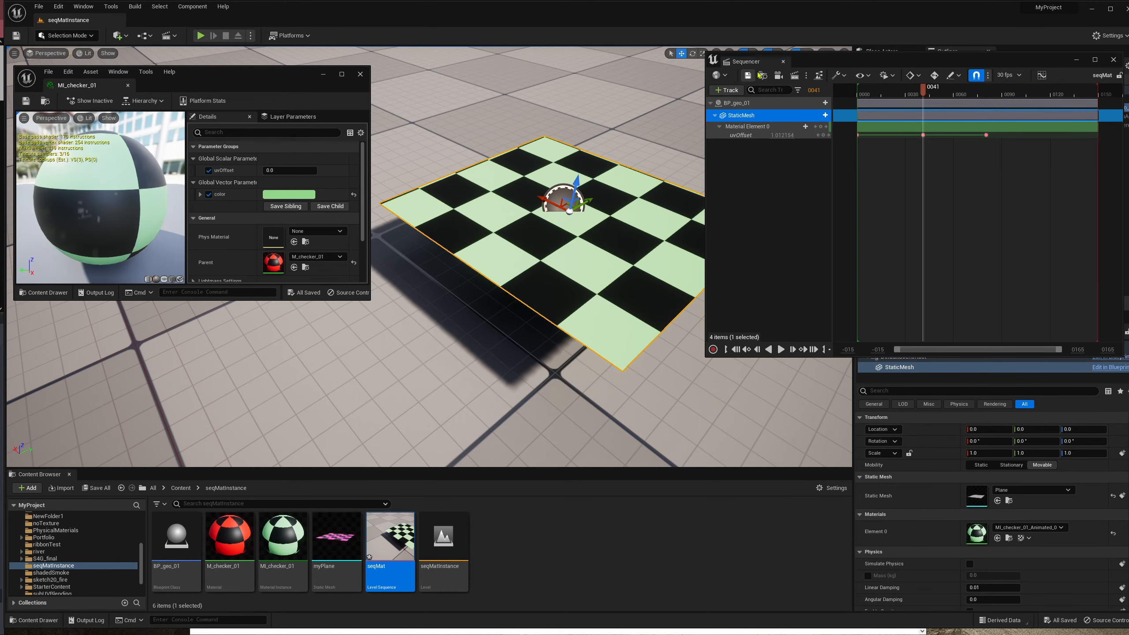
pyautogui.click(783, 62)
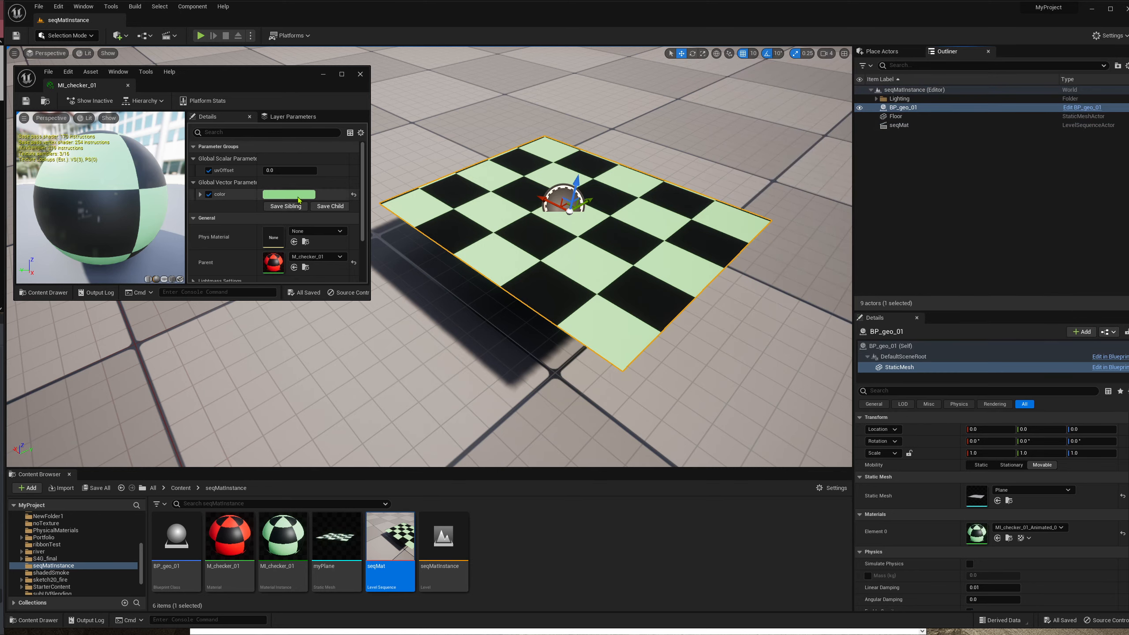
# - Set MI_checker_01's color parameter to yellow-green and save the material instance
pyautogui.moveTo(588, 200)
pyautogui.mouseDown()
pyautogui.moveTo(602, 184)
pyautogui.moveTo(585, 203)
pyautogui.mouseUp()
pyautogui.click(291, 195)
pyautogui.moveTo(350, 277); pyautogui.dragTo(397, 344)
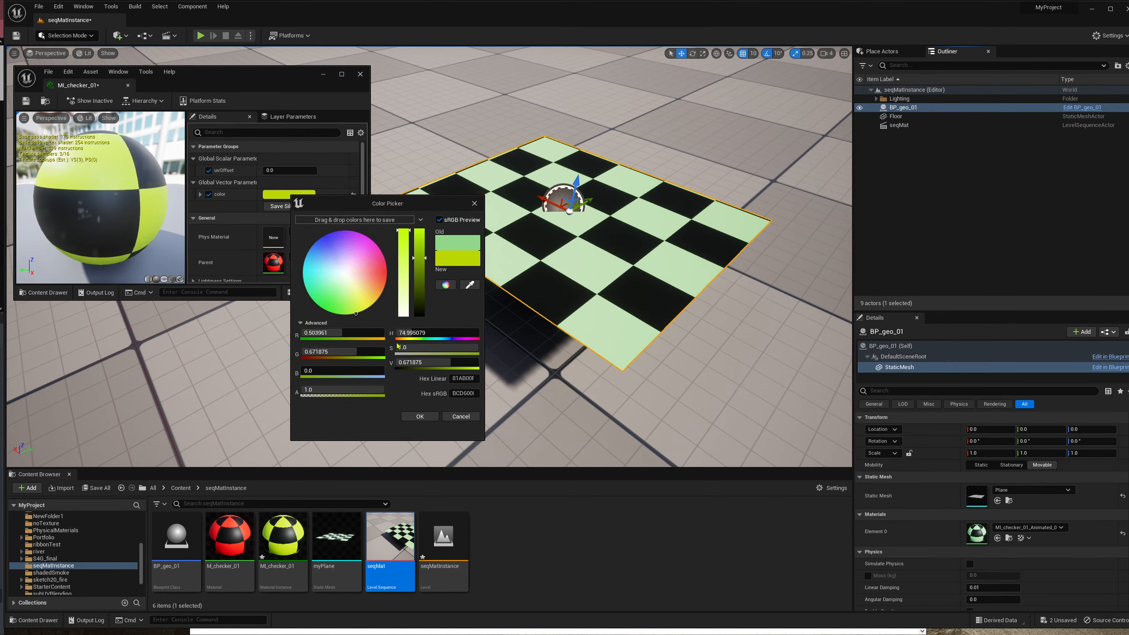
pyautogui.click(420, 417)
pyautogui.click(26, 100)
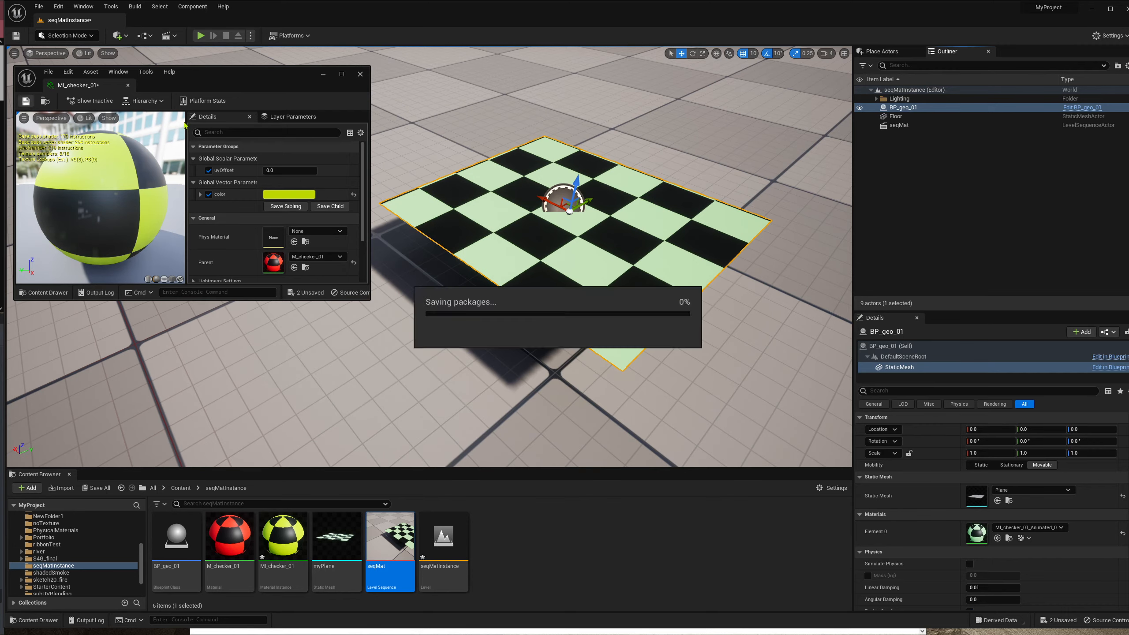
# - Undo a trial move of the StaticMesh component, and nudge the whole BP_geo_01 actor instead to refresh its material
pyautogui.moveTo(573, 209); pyautogui.dragTo(582, 202)
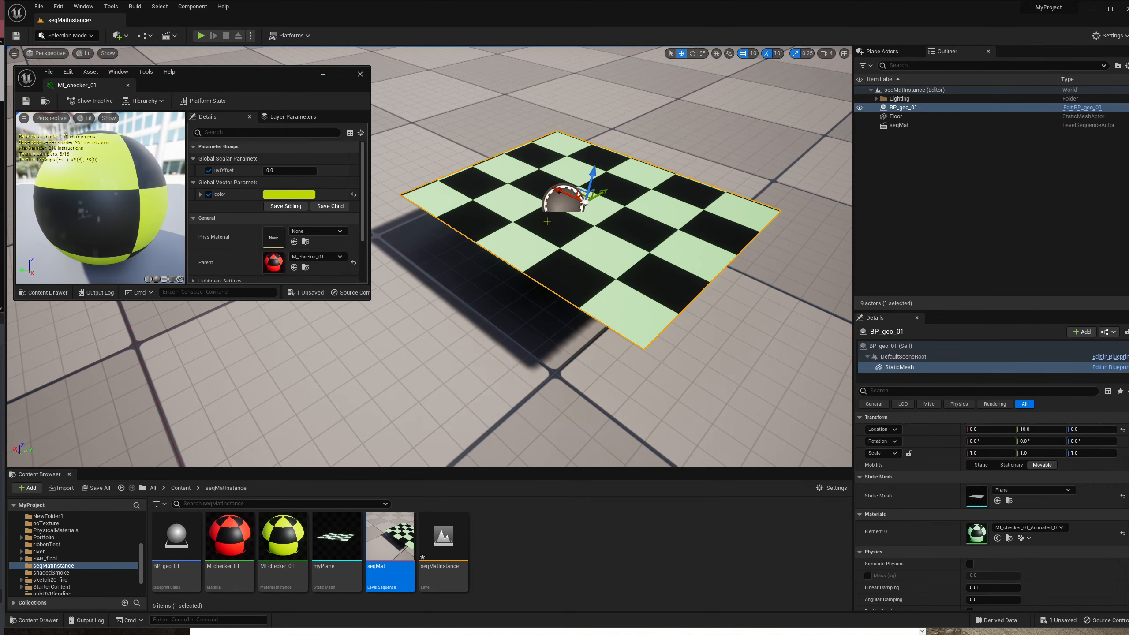
pyautogui.hotkey('ctrl', 'z')
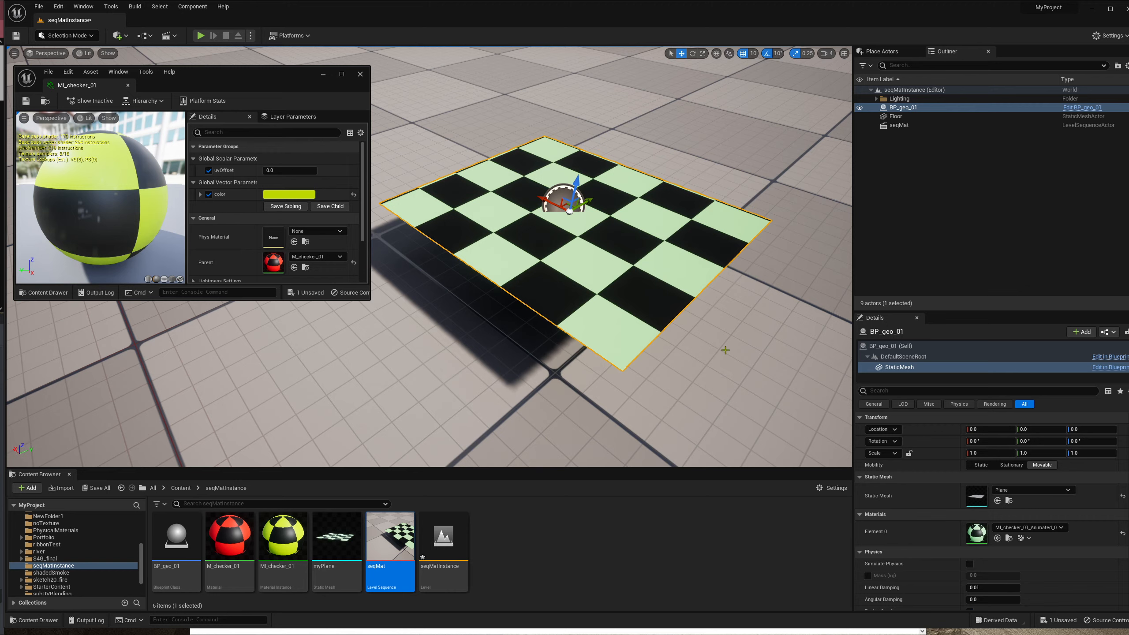
pyautogui.click(907, 347)
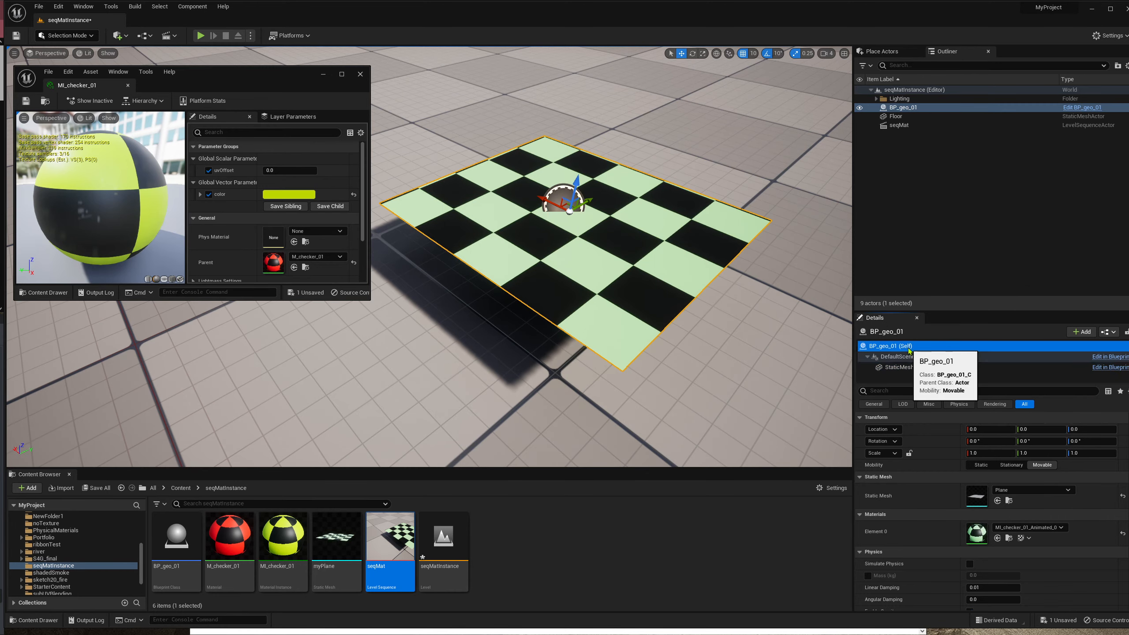
pyautogui.moveTo(587, 202)
pyautogui.mouseDown()
pyautogui.moveTo(606, 194)
pyautogui.moveTo(589, 204)
pyautogui.mouseUp()
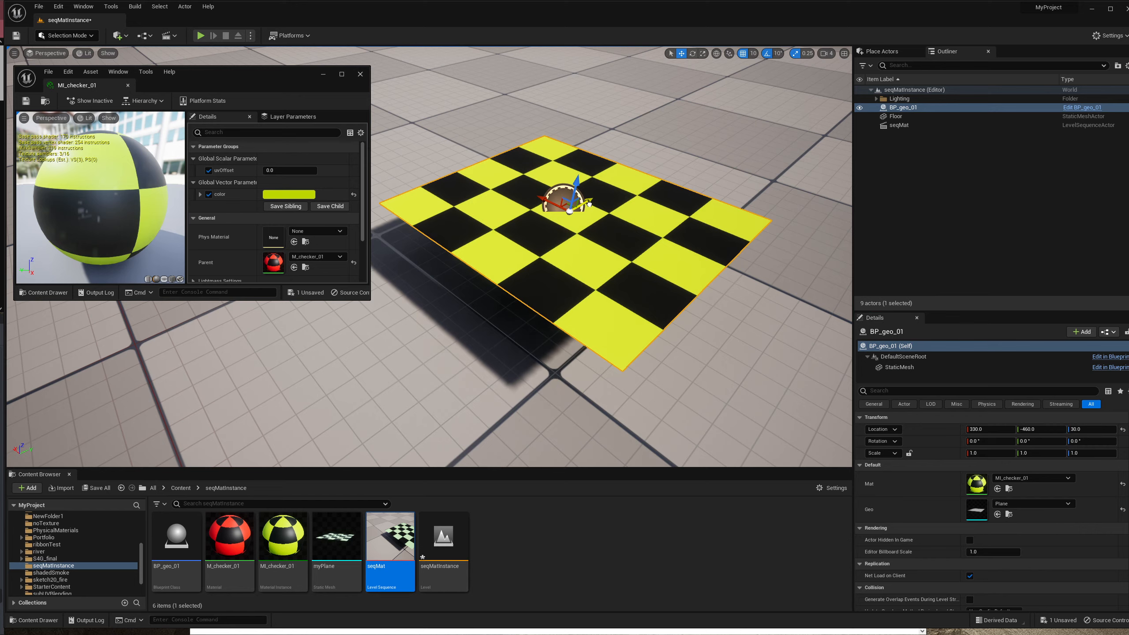
pyautogui.click(894, 346)
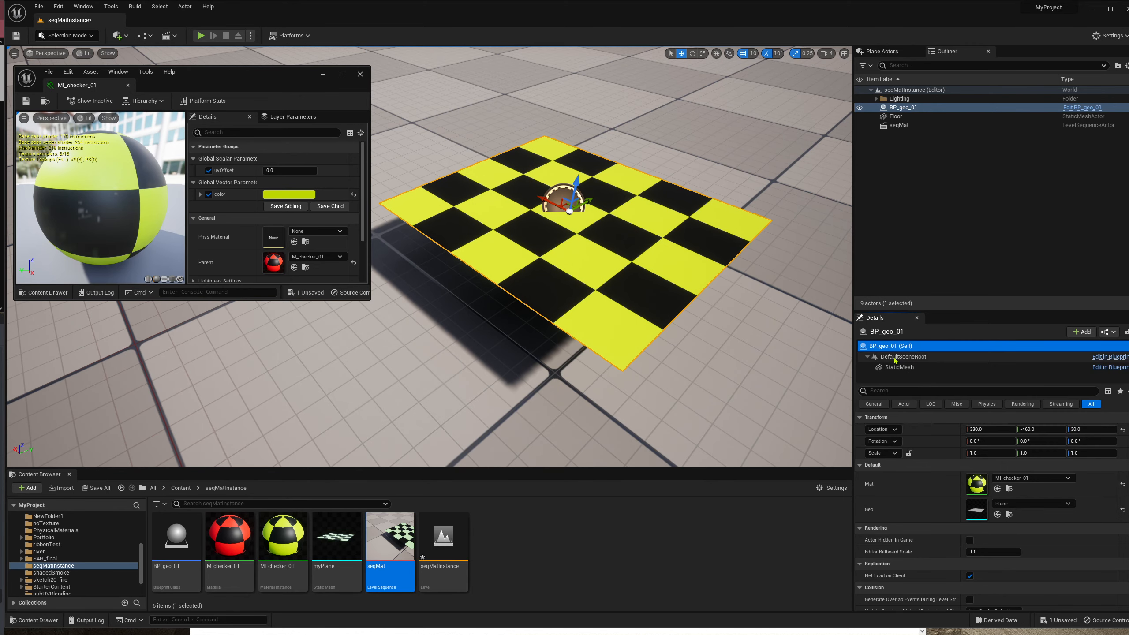
# - Compare the details of BP_geo_01's root, StaticMesh component and whole actor to see where the material is assigned
pyautogui.click(896, 366)
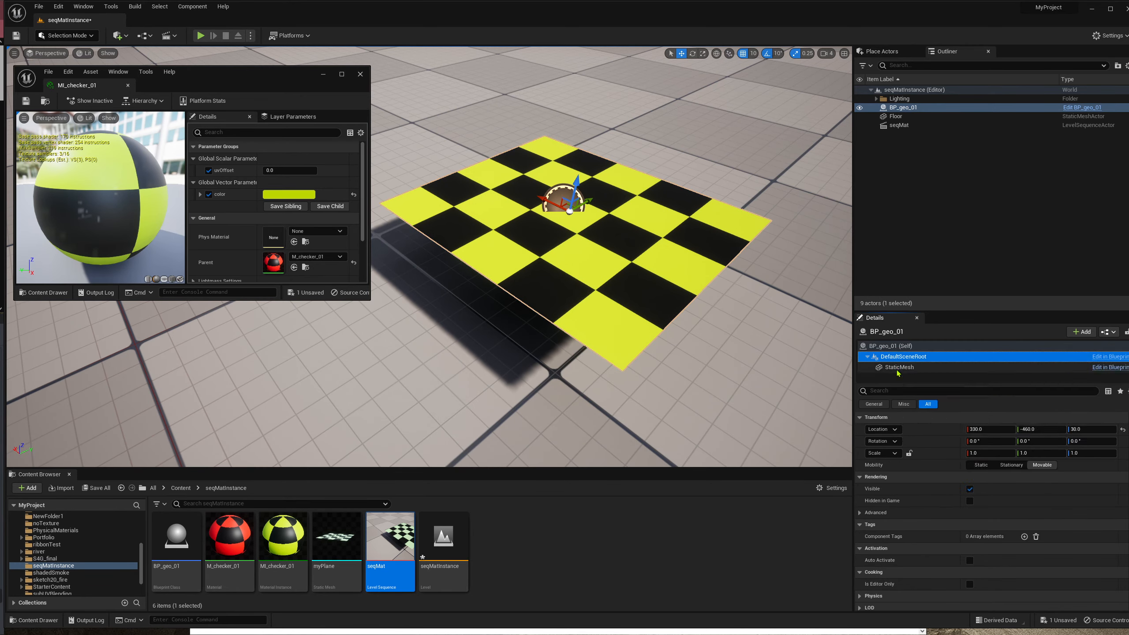
pyautogui.click(894, 347)
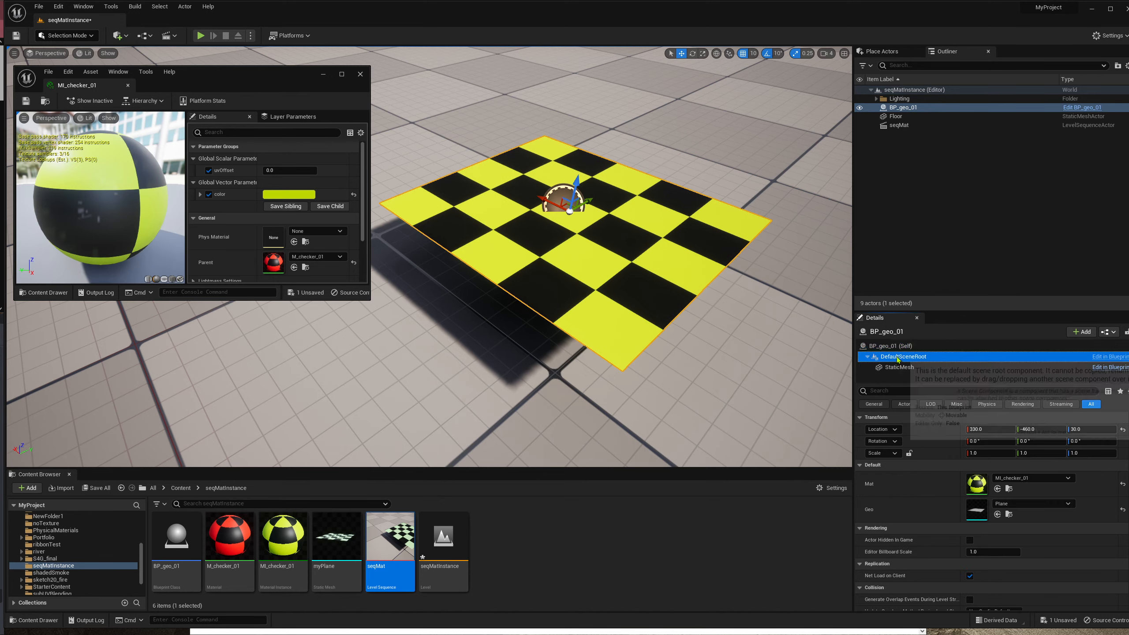
pyautogui.click(896, 367)
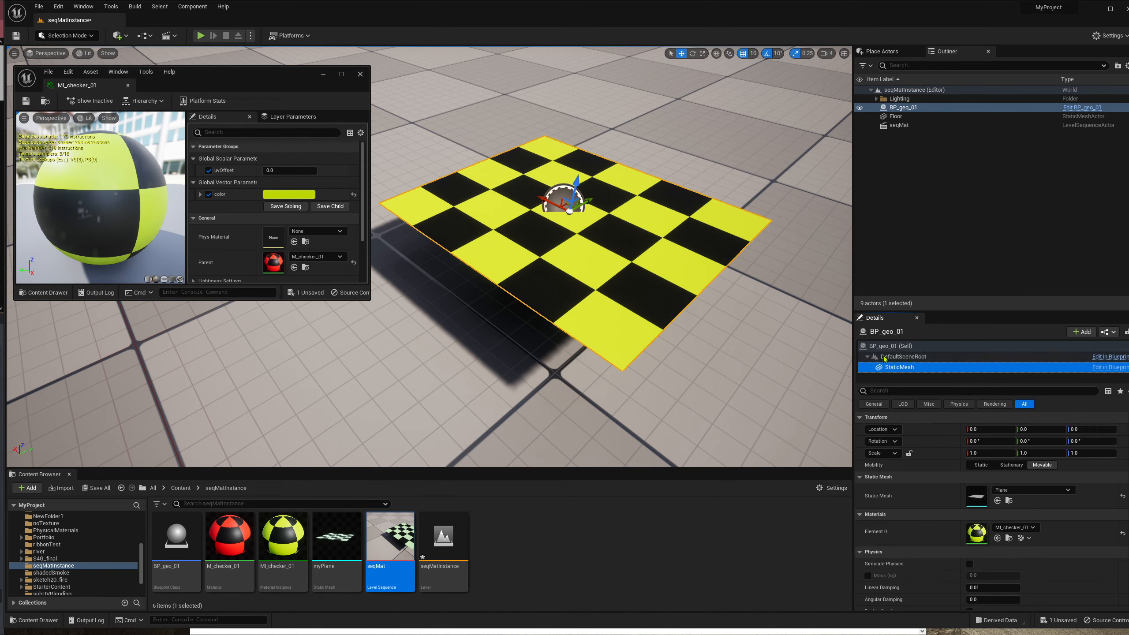
pyautogui.click(895, 346)
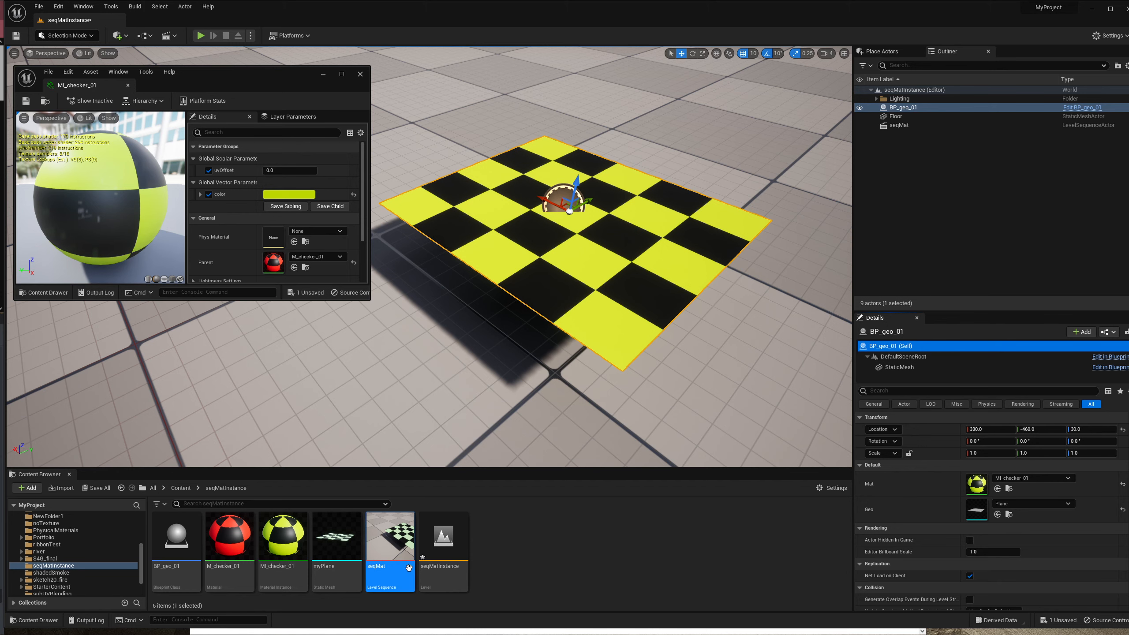
# - Reopen the seqMat sequence, preview the uvOffset animation at frame 19, and close the sequence
pyautogui.doubleClick(390, 557)
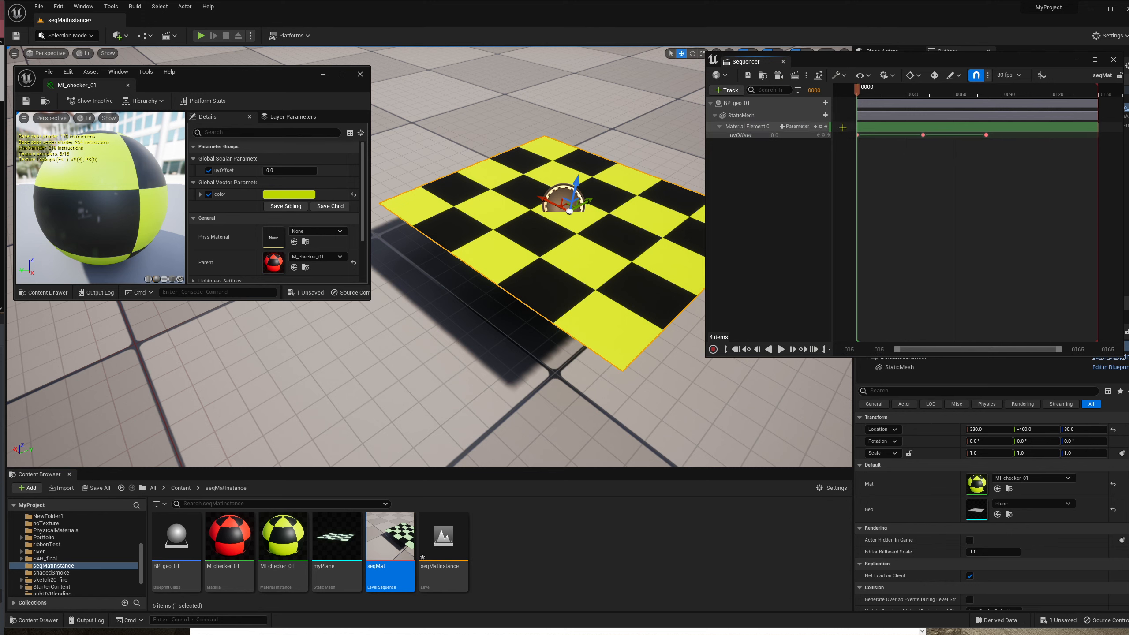
pyautogui.click(888, 92)
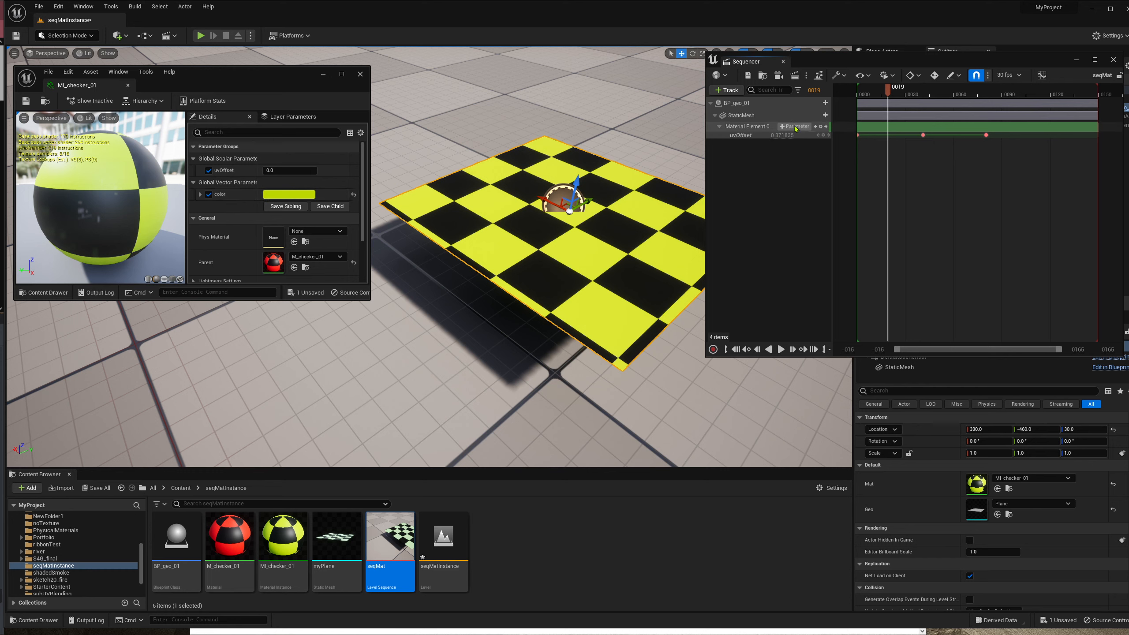
pyautogui.click(784, 61)
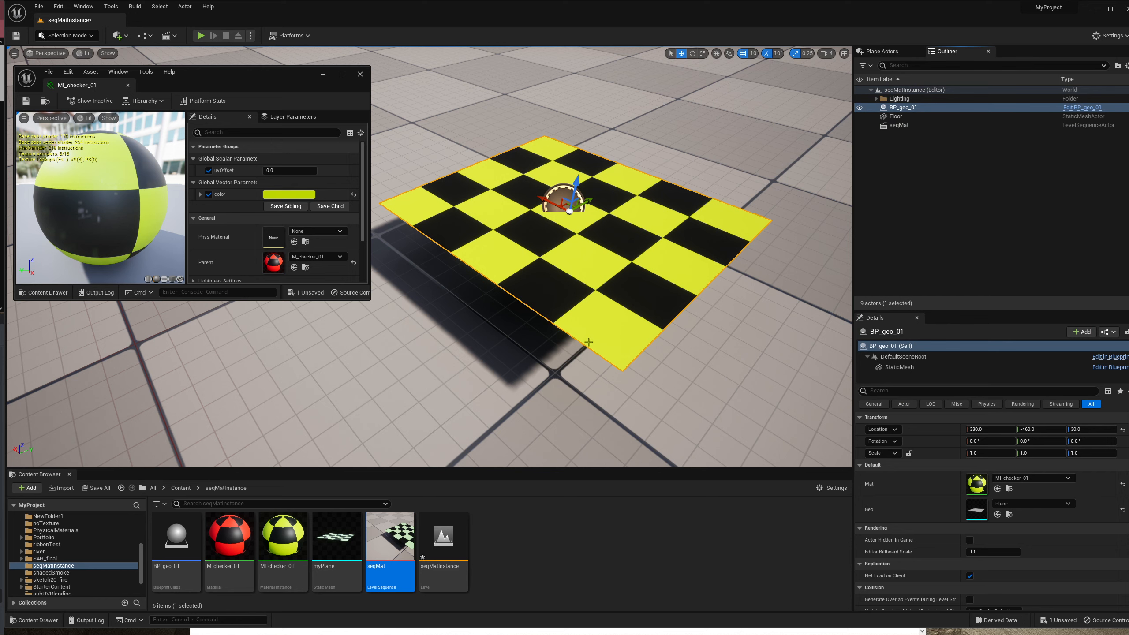
# - Set MI_checker_01's color parameter to a pinkish red
pyautogui.click(271, 194)
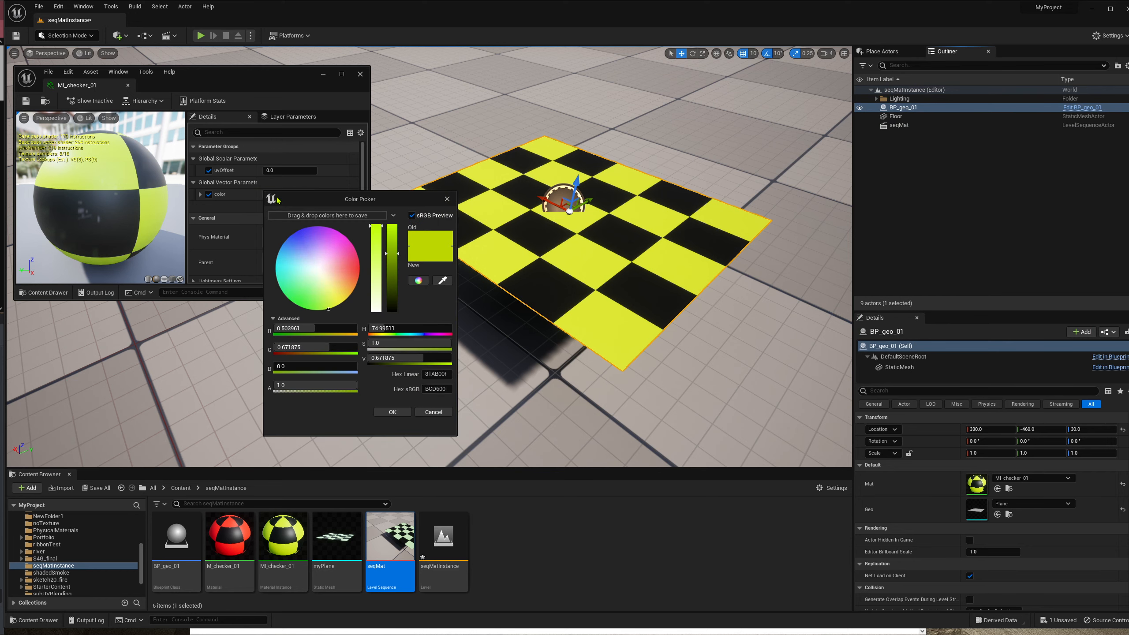
pyautogui.moveTo(309, 257); pyautogui.dragTo(356, 266)
pyautogui.click(393, 412)
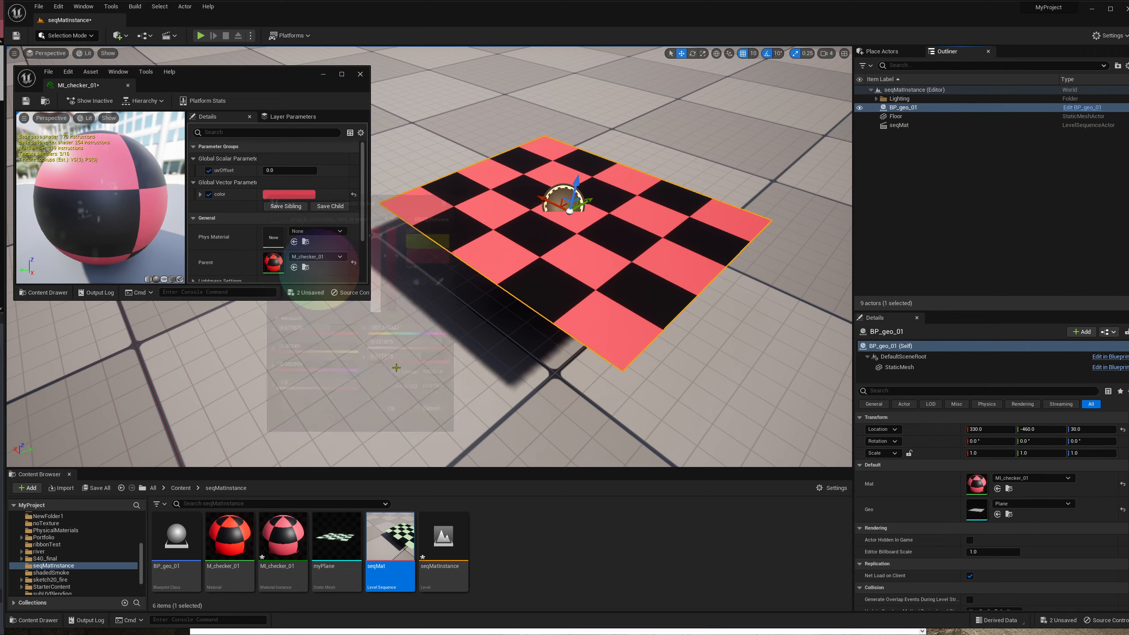
# - Reopen seqMat, key uvOffset at about 0.6 on frame 16, and save and close the sequence
pyautogui.doubleClick(391, 540)
pyautogui.moveTo(899, 92); pyautogui.dragTo(883, 91)
pyautogui.moveTo(782, 136); pyautogui.dragTo(790, 136)
pyautogui.click(747, 75)
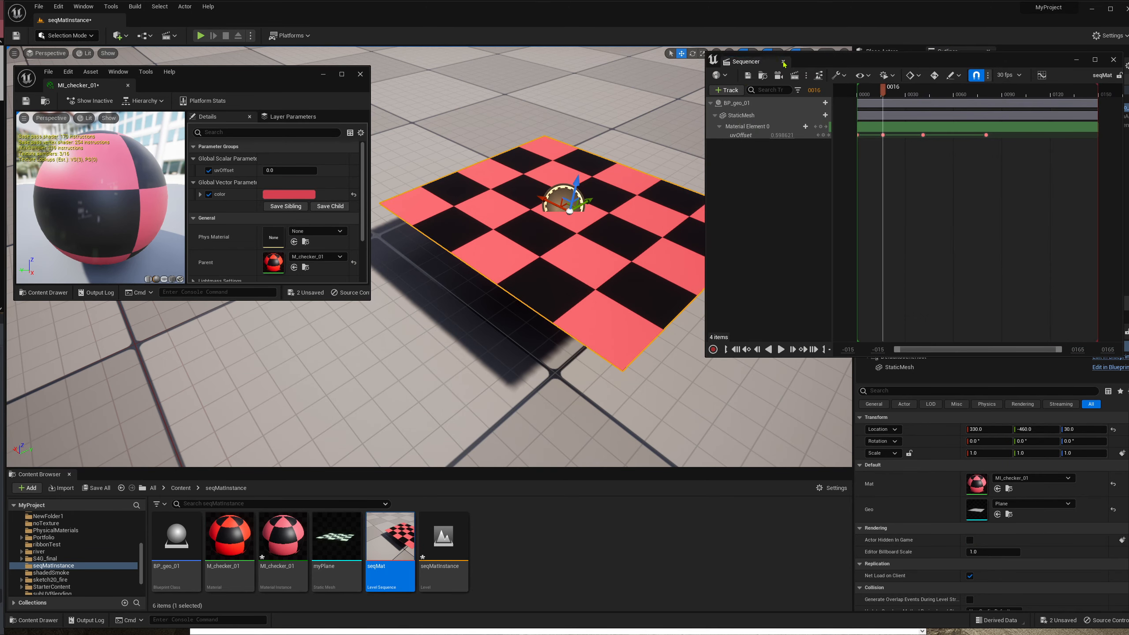
pyautogui.click(1114, 60)
# - Change MI_checker_01's color parameter to light green
pyautogui.click(289, 195)
pyautogui.click(346, 292)
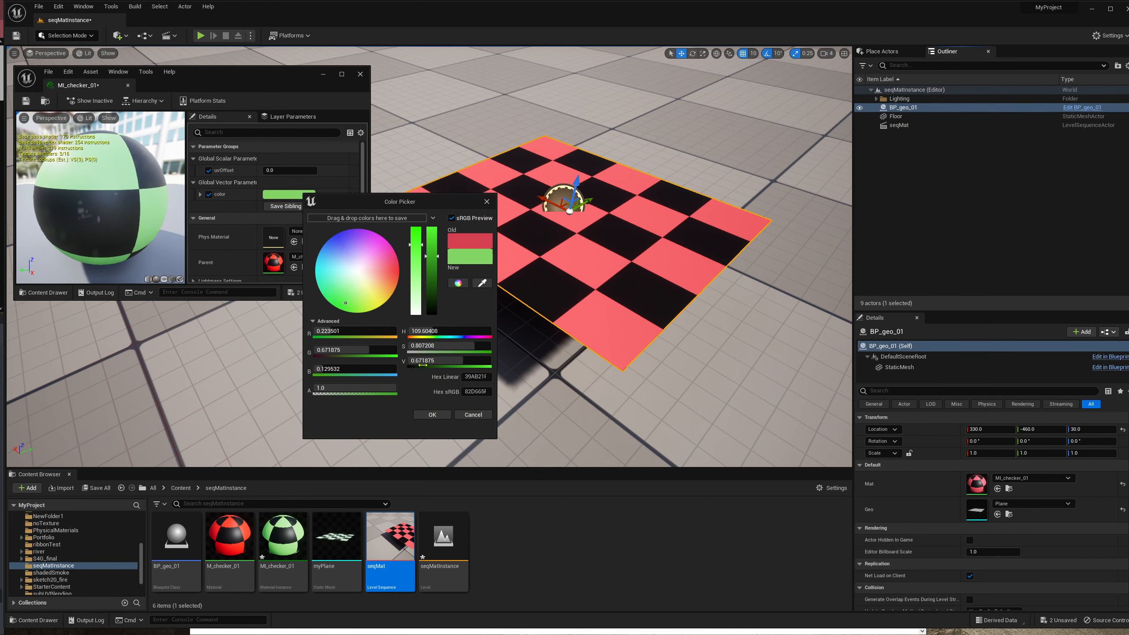
pyautogui.click(432, 415)
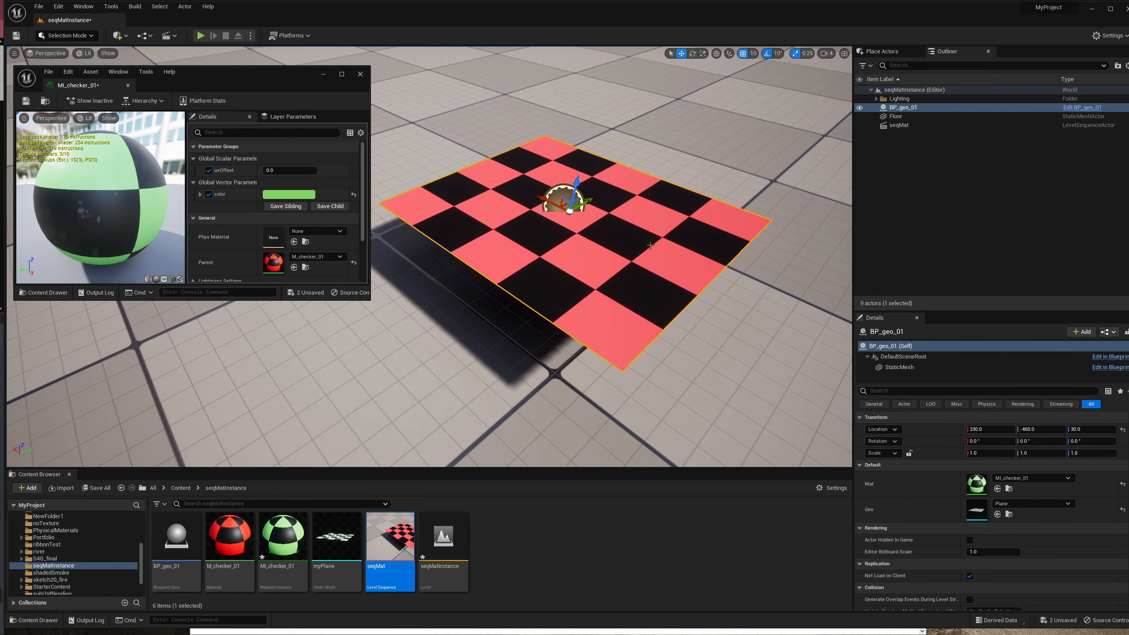